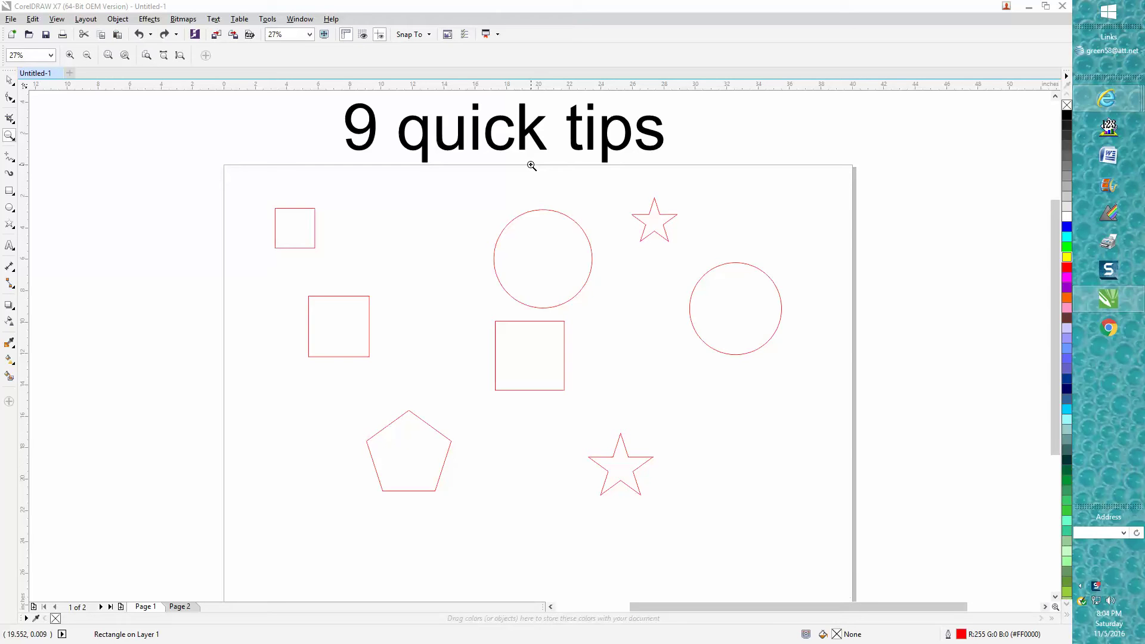
Step: Bring up the document's 40.0 by 28.0 inch custom page size settings
click(10, 80)
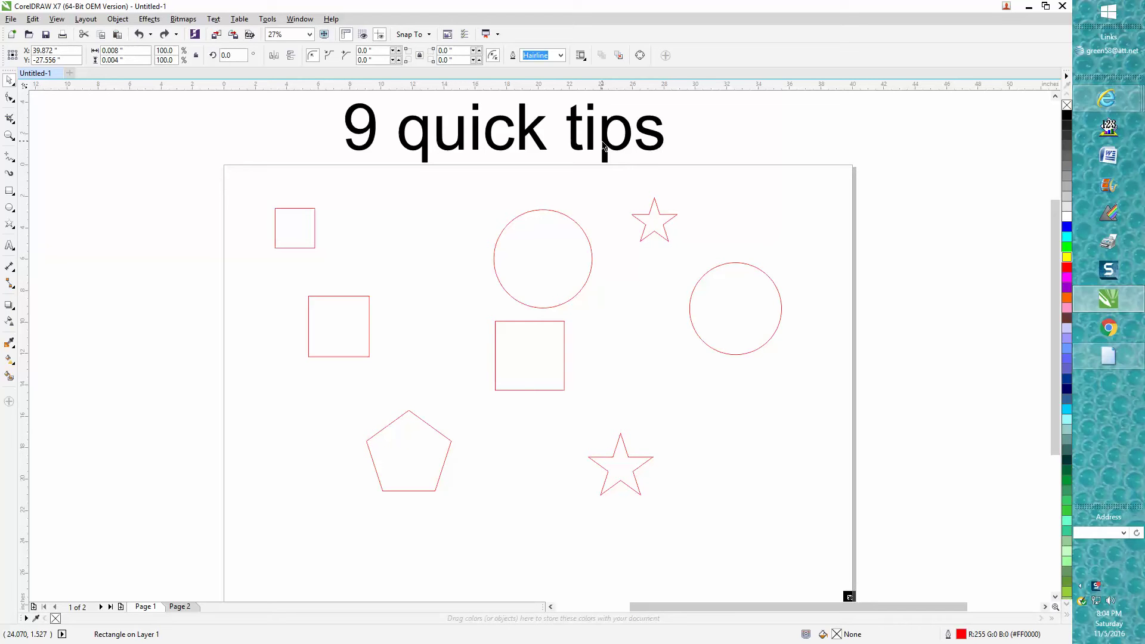
click(805, 276)
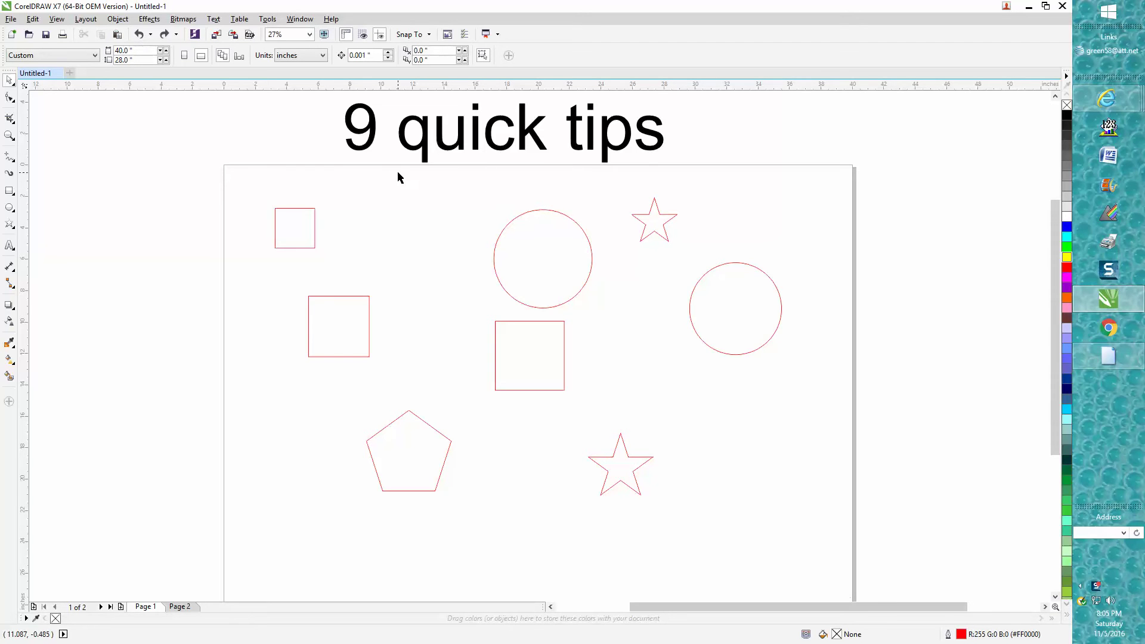
click(131, 51)
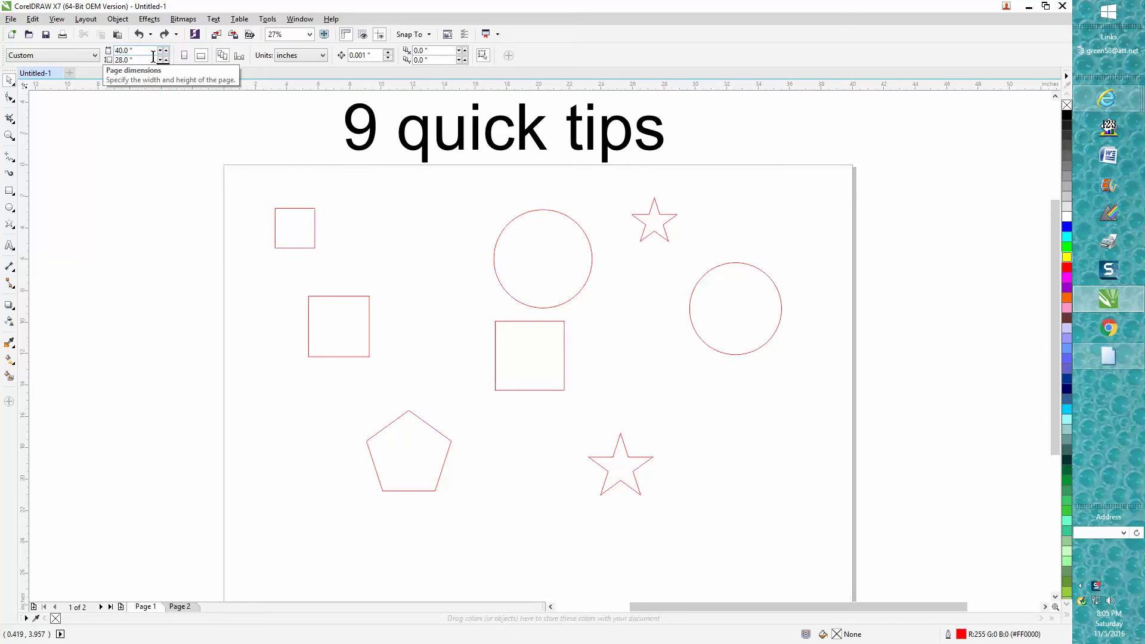
double_click(852, 257)
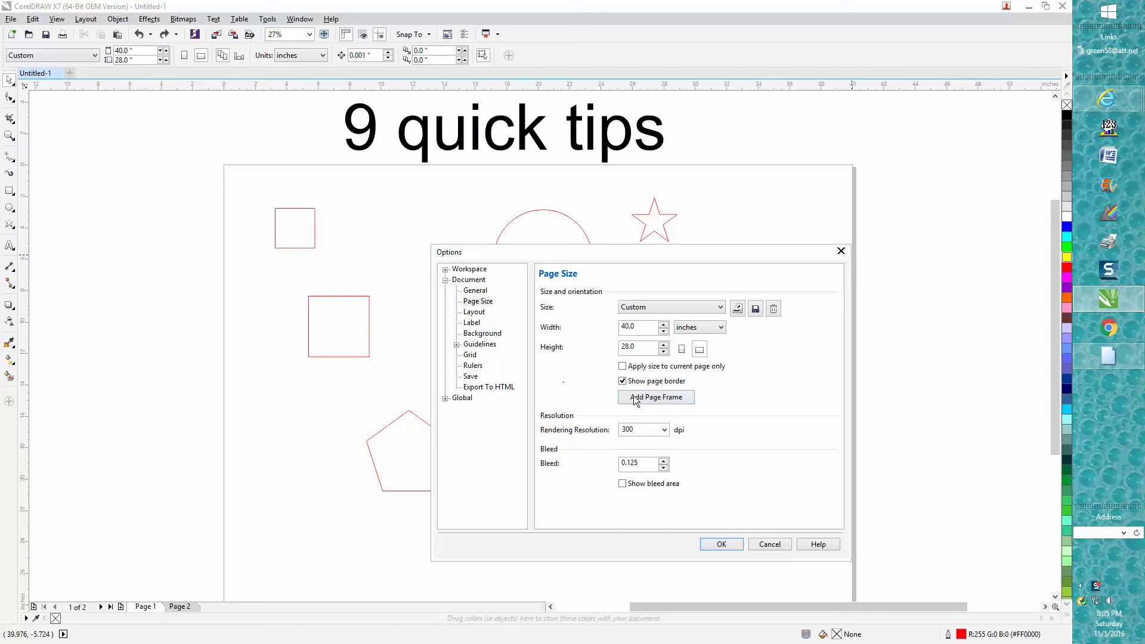
click(774, 543)
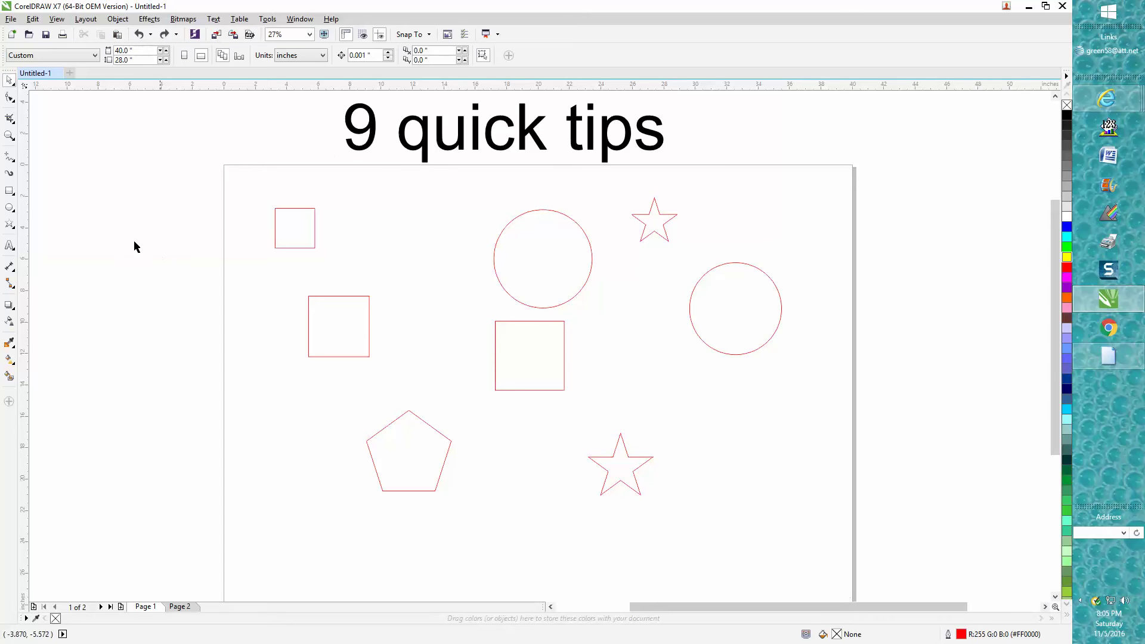
Step: Create a rectangle matching the 40 by 28 inch page, then deselect it
click(10, 190)
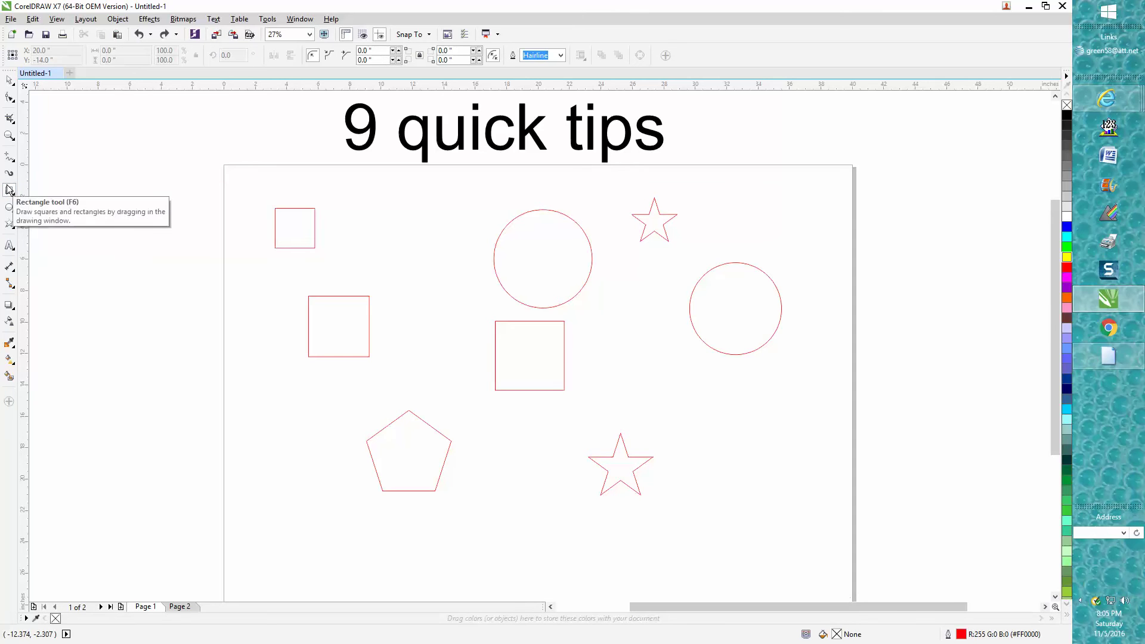
double_click(9, 190)
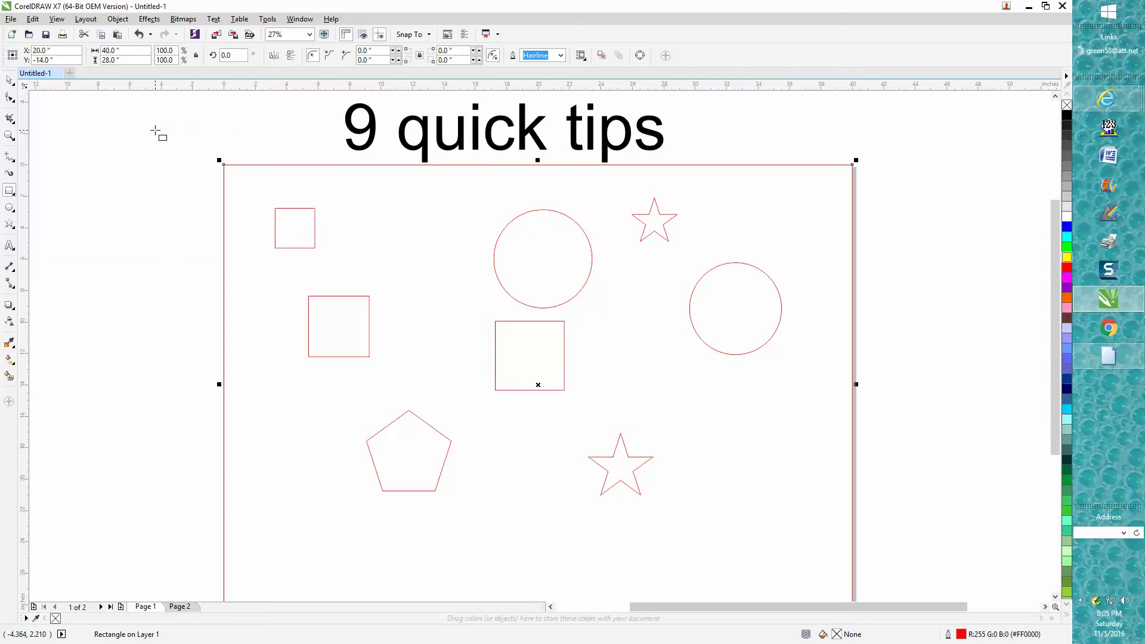
key(Escape)
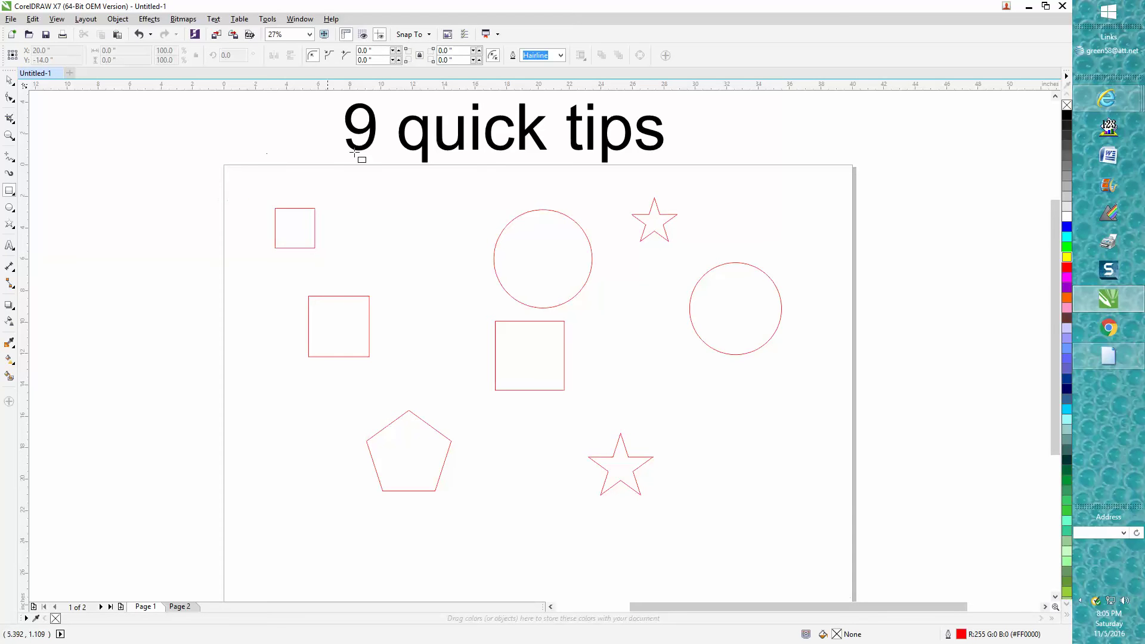
double_click(11, 82)
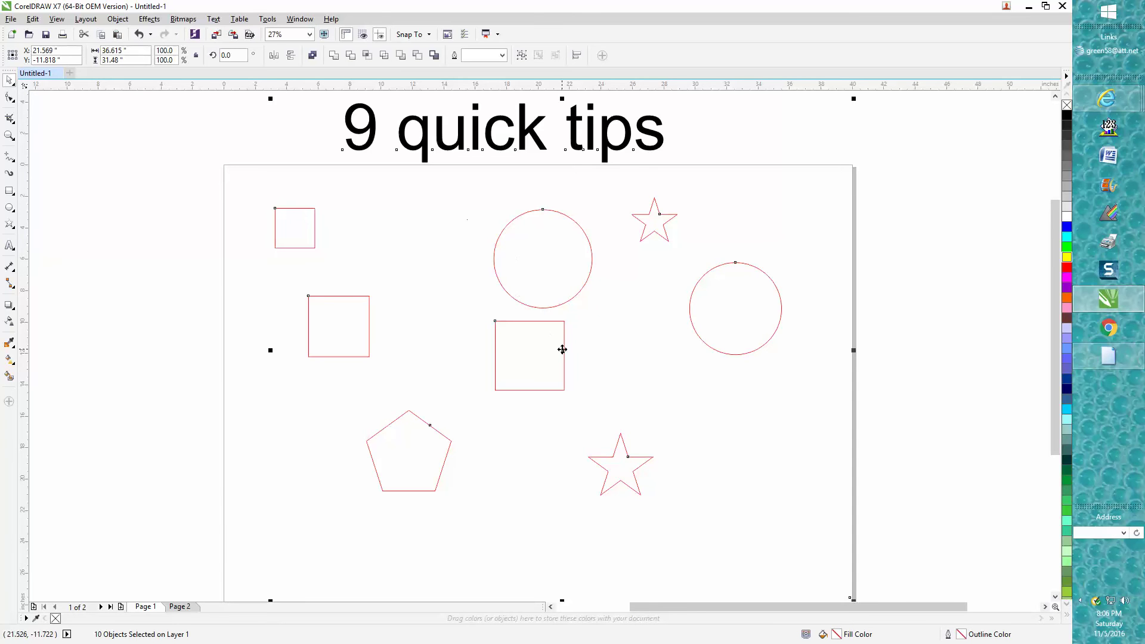
drag(562, 351, 483, 340)
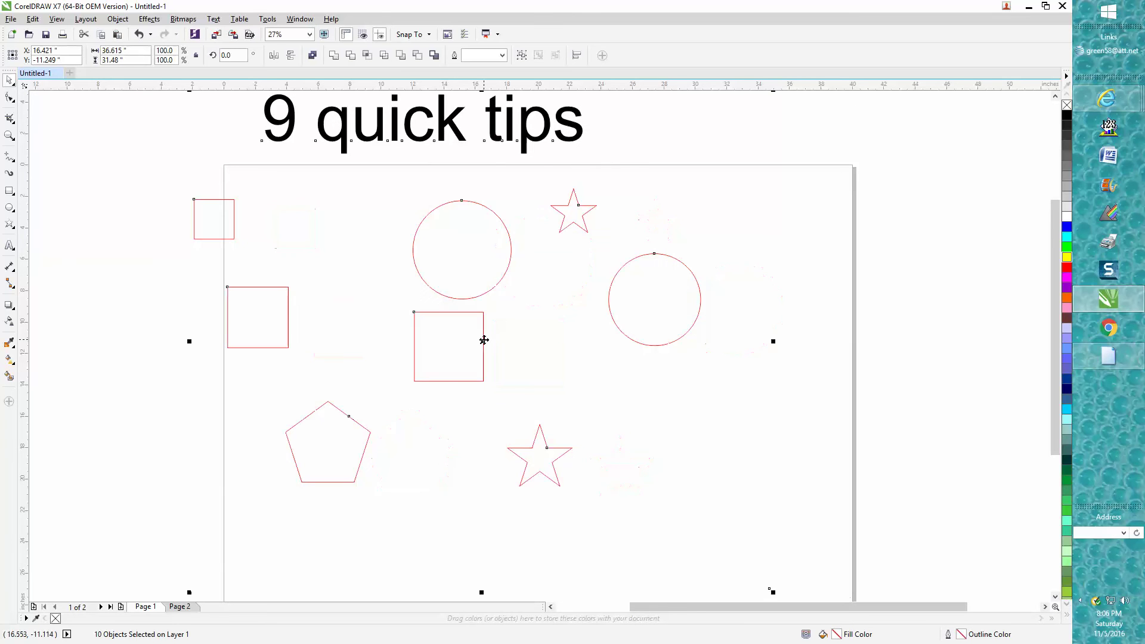
click(138, 34)
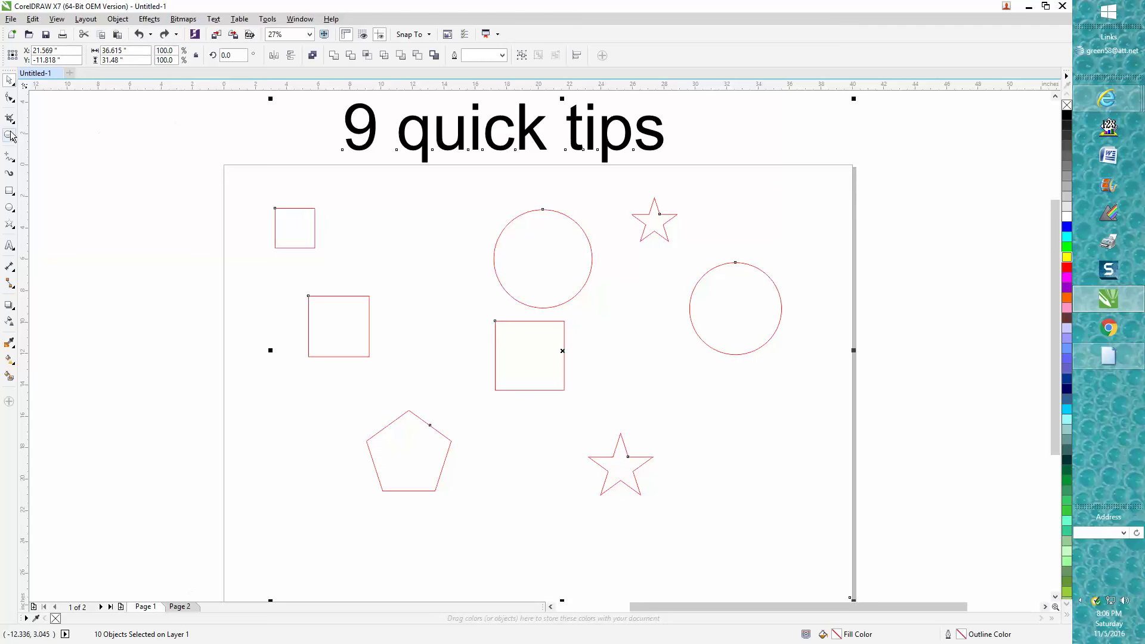
click(72, 110)
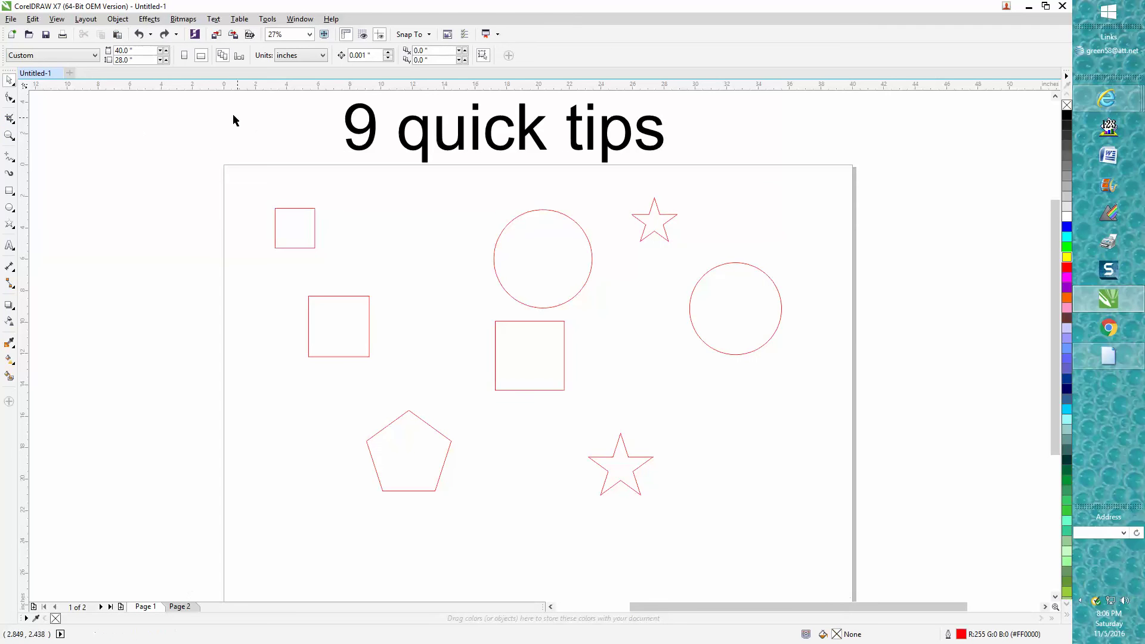
drag(218, 102, 827, 537)
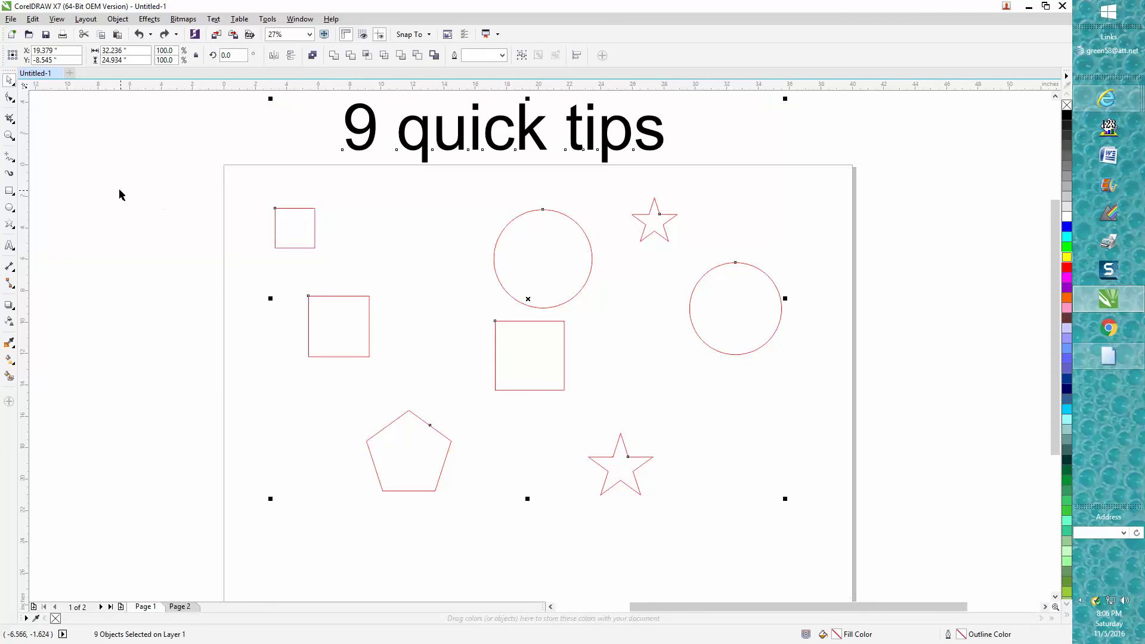
click(84, 153)
double_click(10, 80)
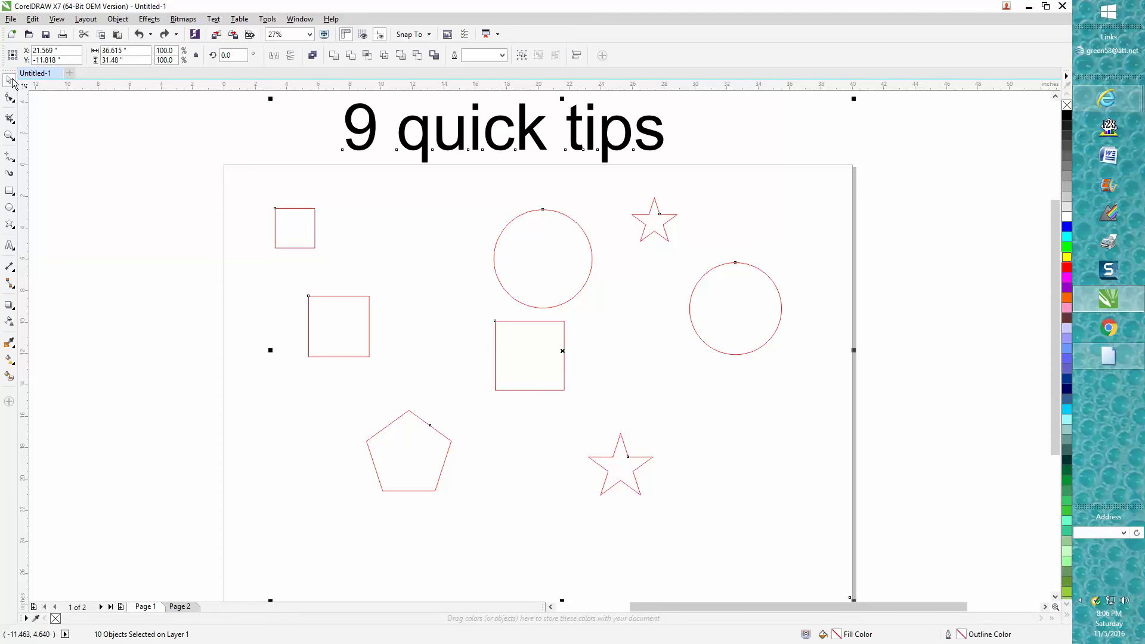
click(165, 121)
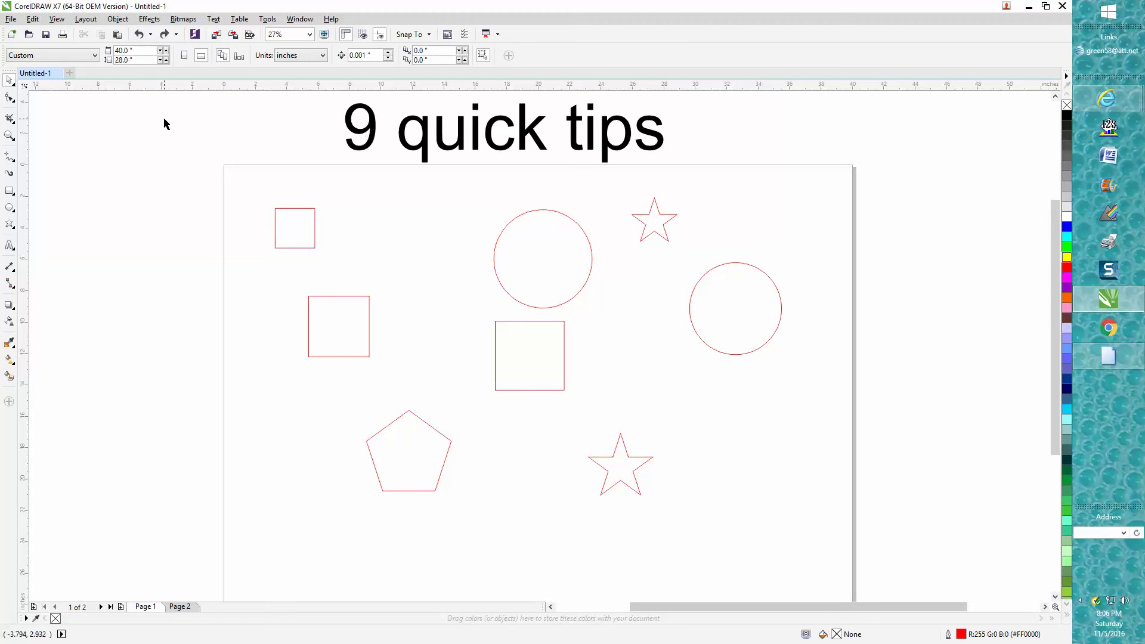
Step: Go to Page 2 and zoom in on its text objects
click(182, 606)
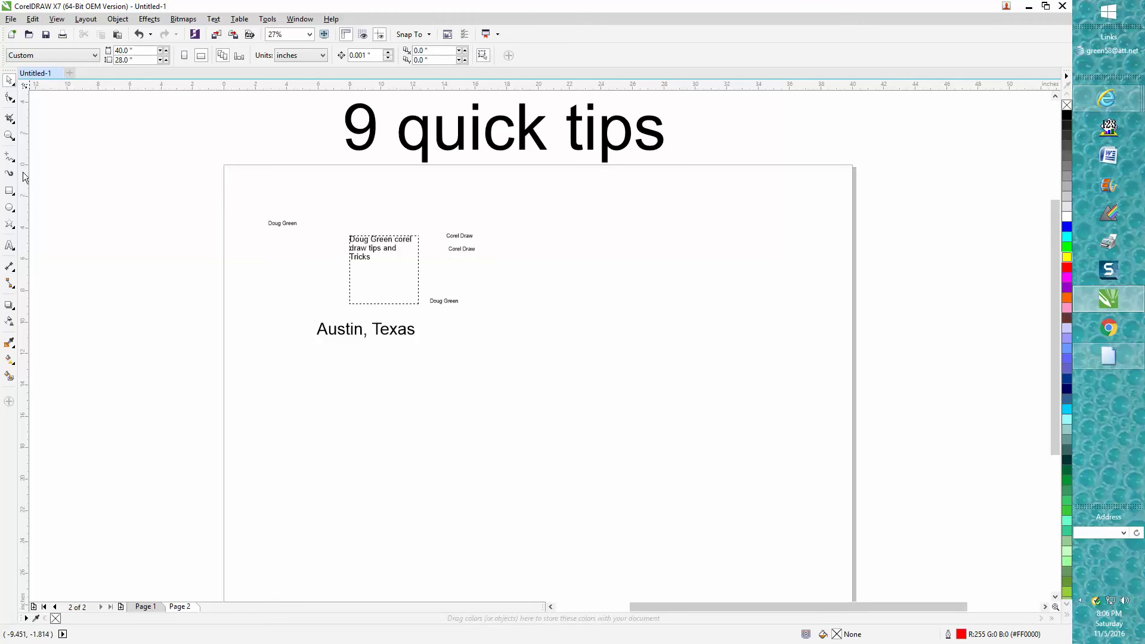
click(10, 137)
drag(224, 194, 583, 380)
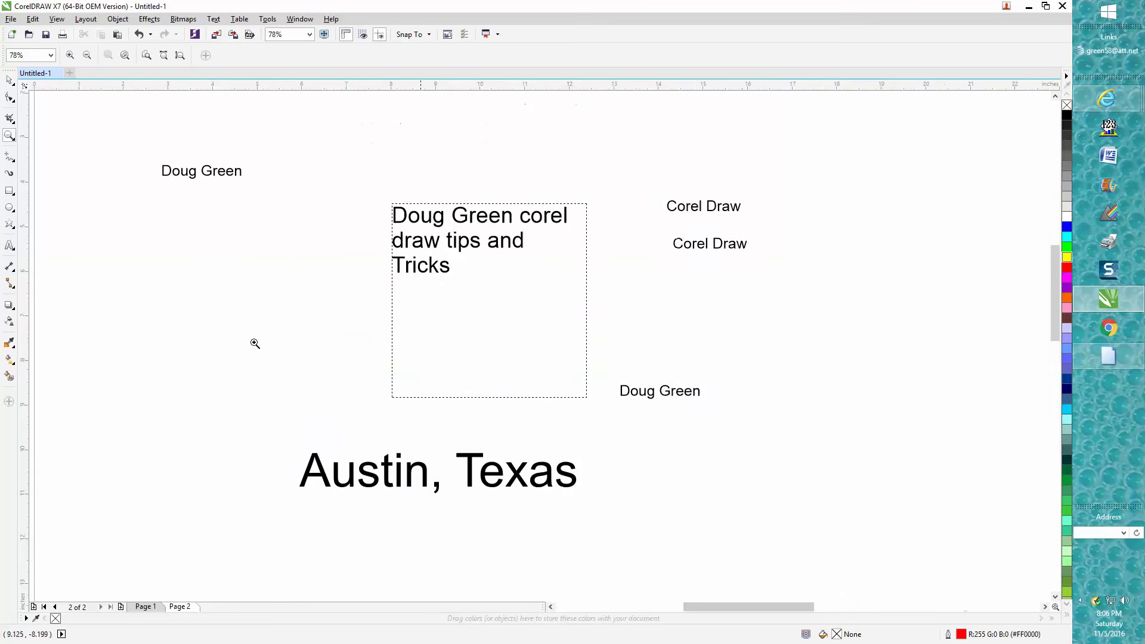
Step: Inspect the 'Austin, Texas' text and the name text at top left, then deselect
click(9, 81)
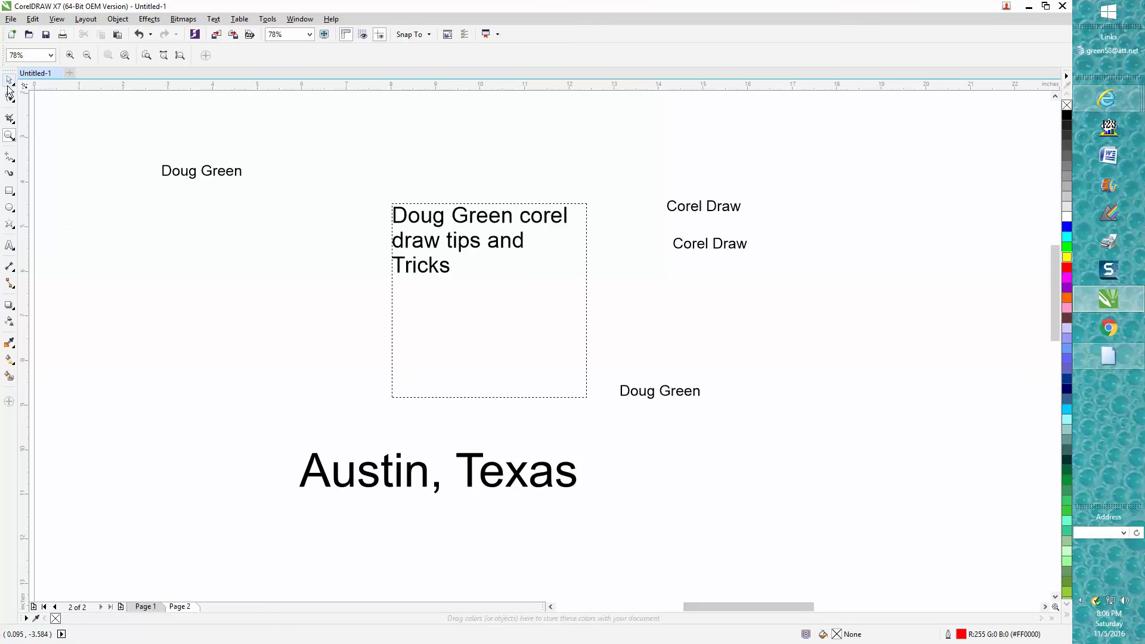
click(337, 469)
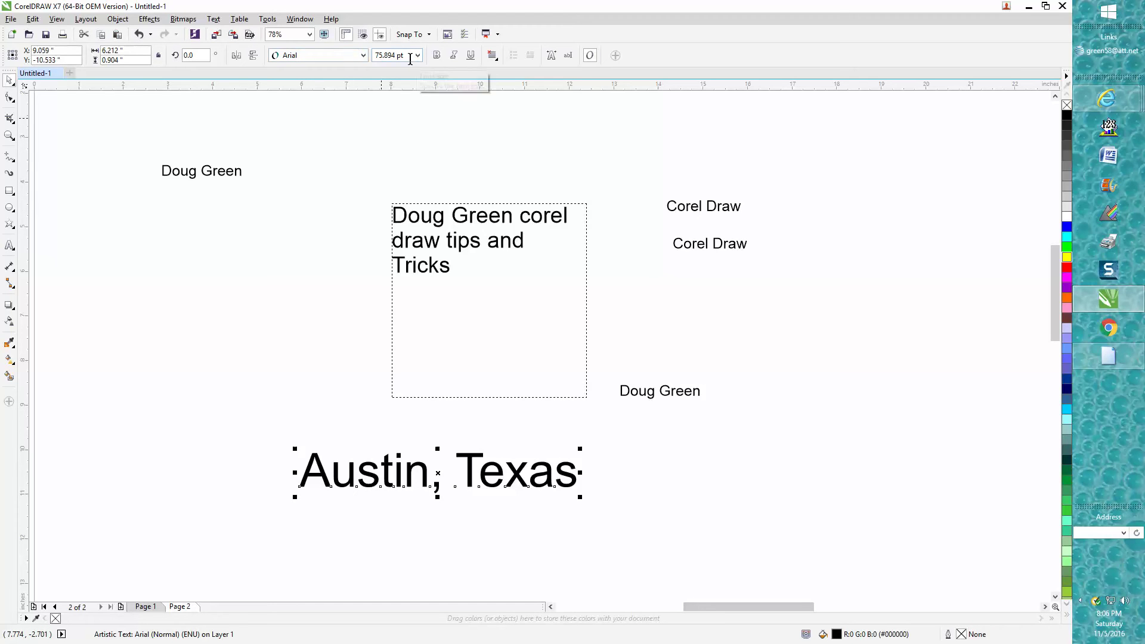
click(236, 173)
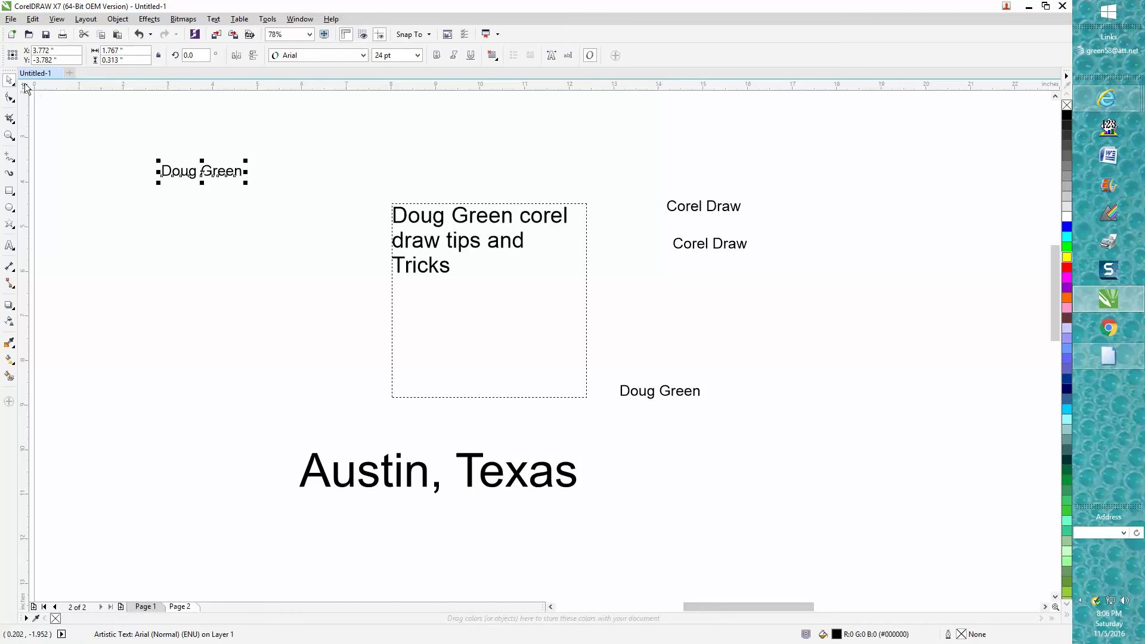
click(79, 118)
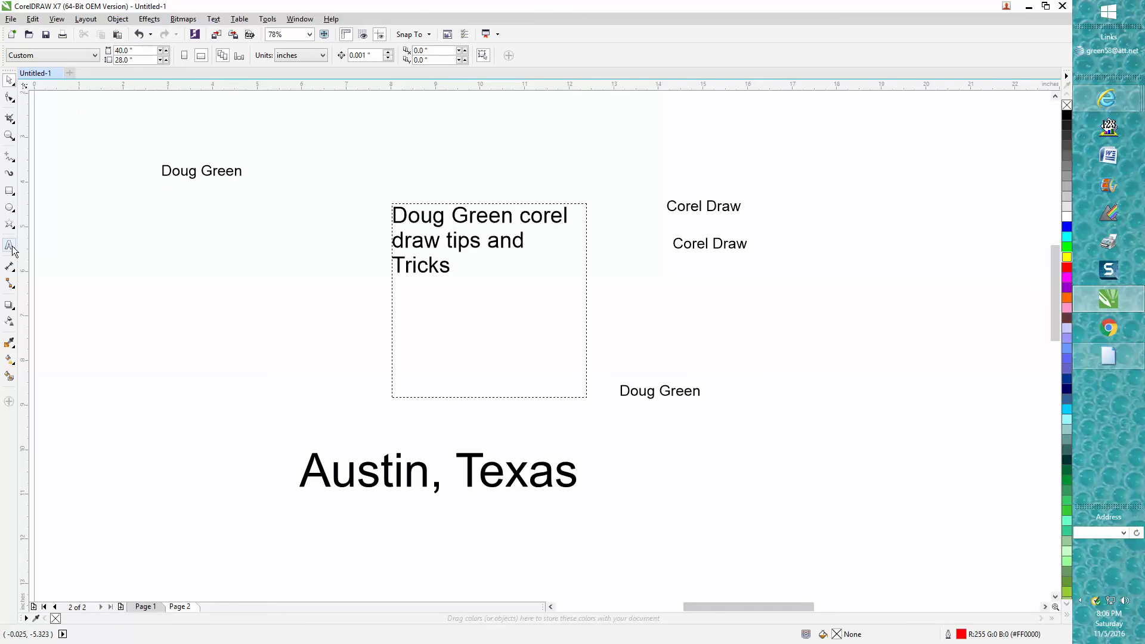
Step: Select all of Page 2's text objects and look through the Object menu
key(ctrl+a)
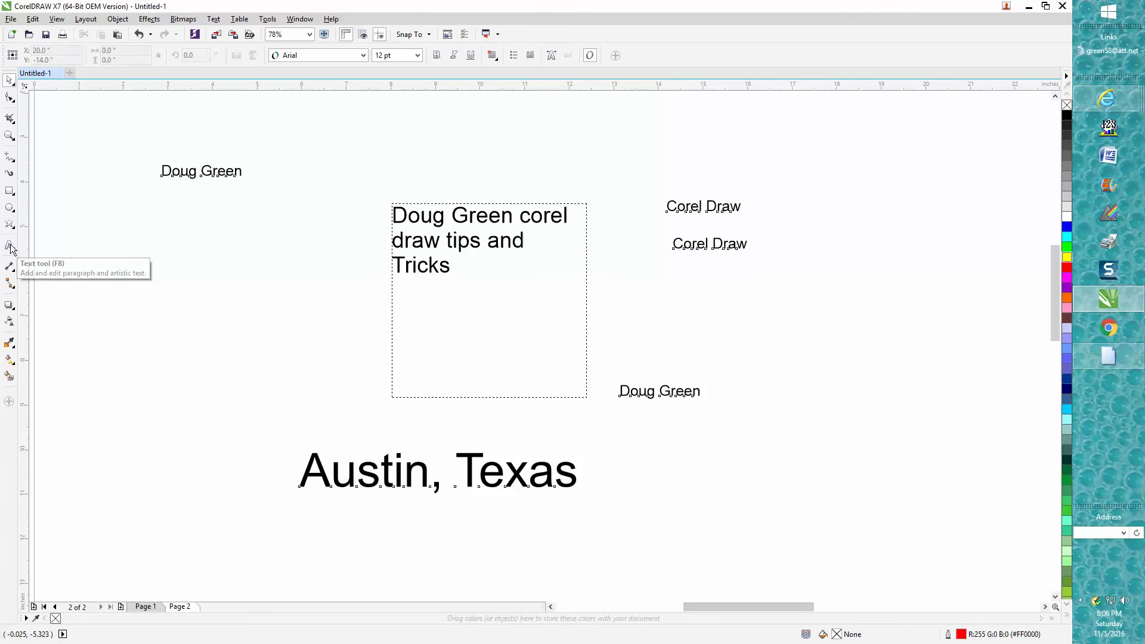
click(11, 246)
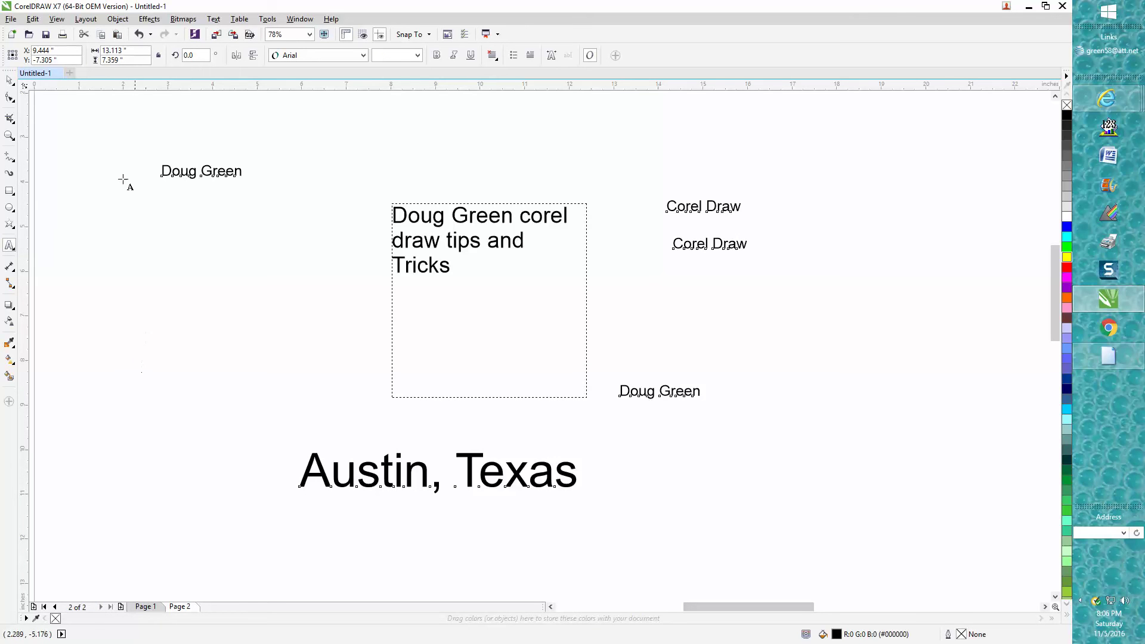
click(114, 21)
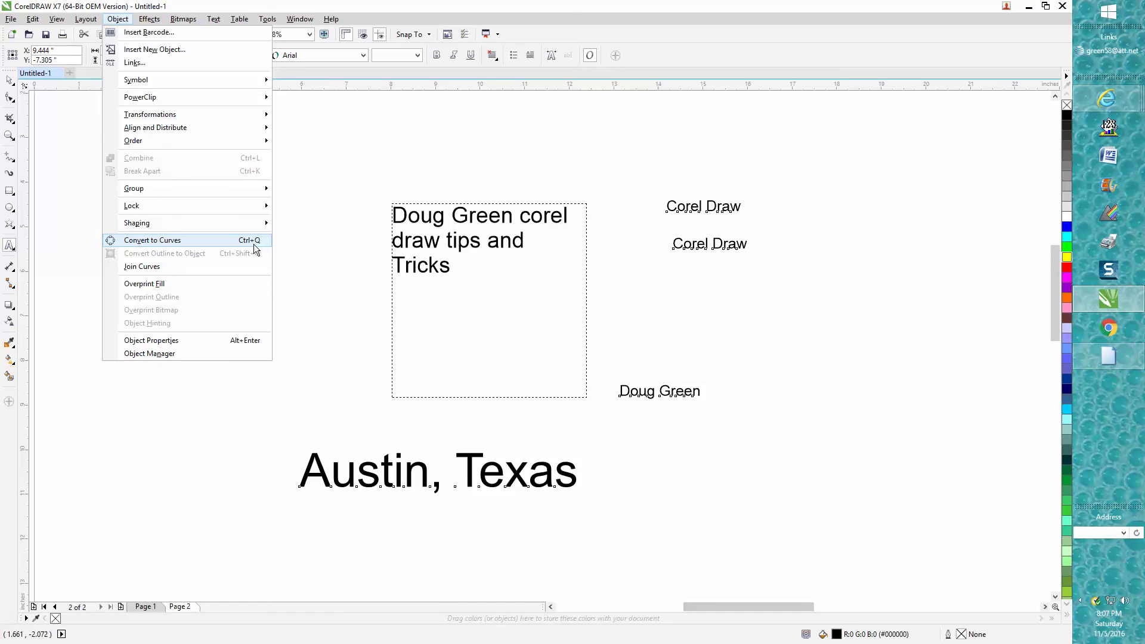
click(312, 228)
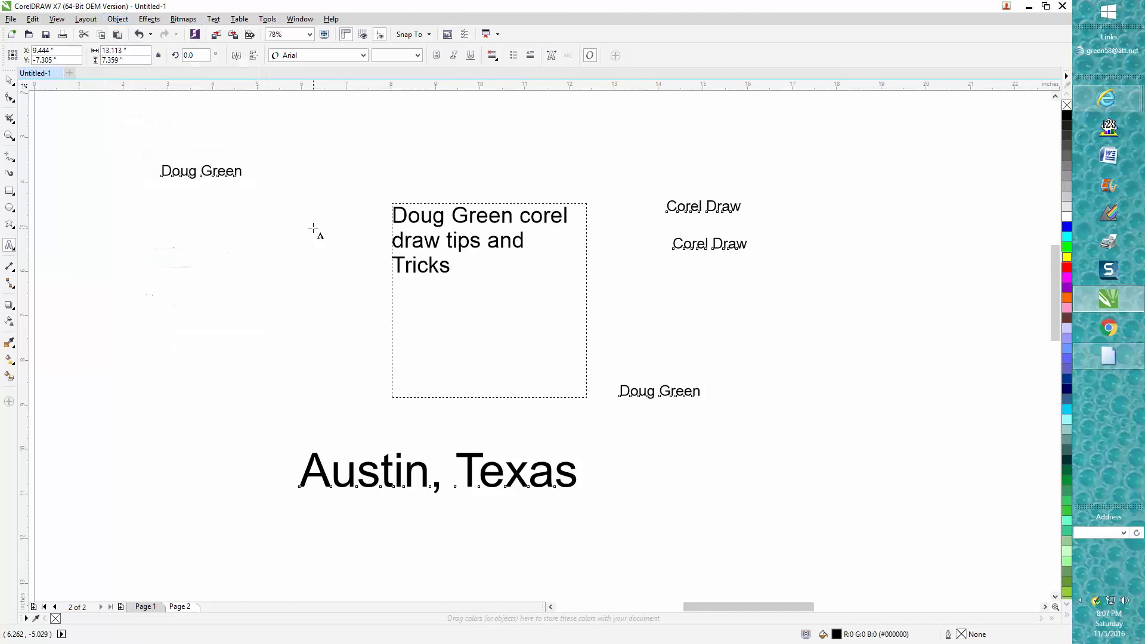
Step: Draw a small rectangle to the left of the paragraph text
click(12, 192)
drag(317, 251, 348, 289)
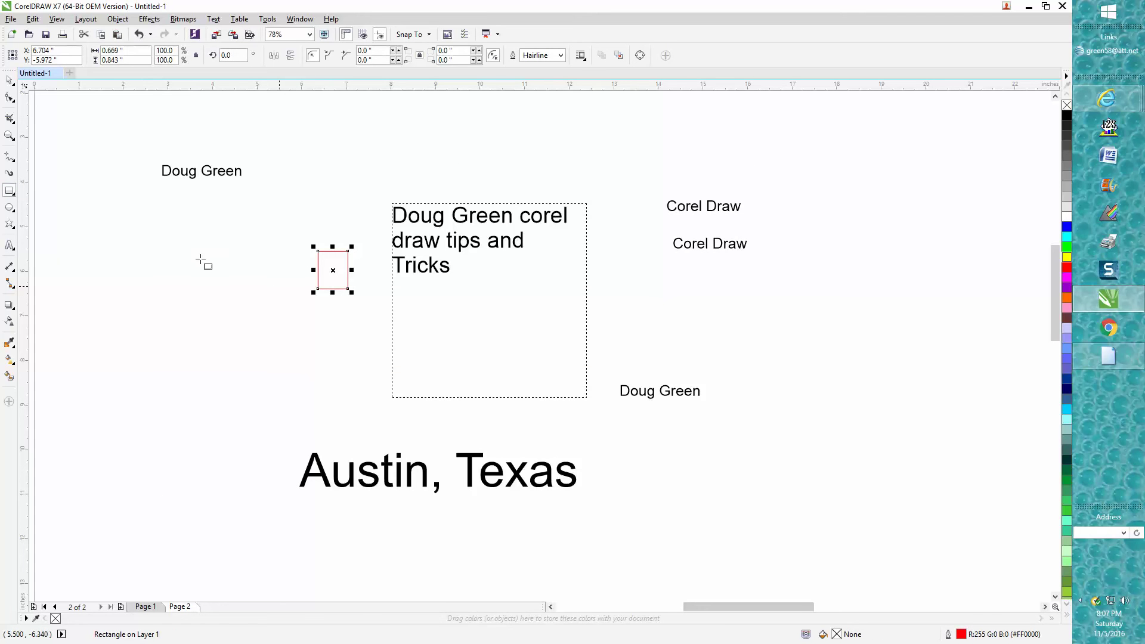
click(10, 80)
Step: Convert all of Page 2's text to curves, check the paragraph, and reselect the small rectangle
click(10, 247)
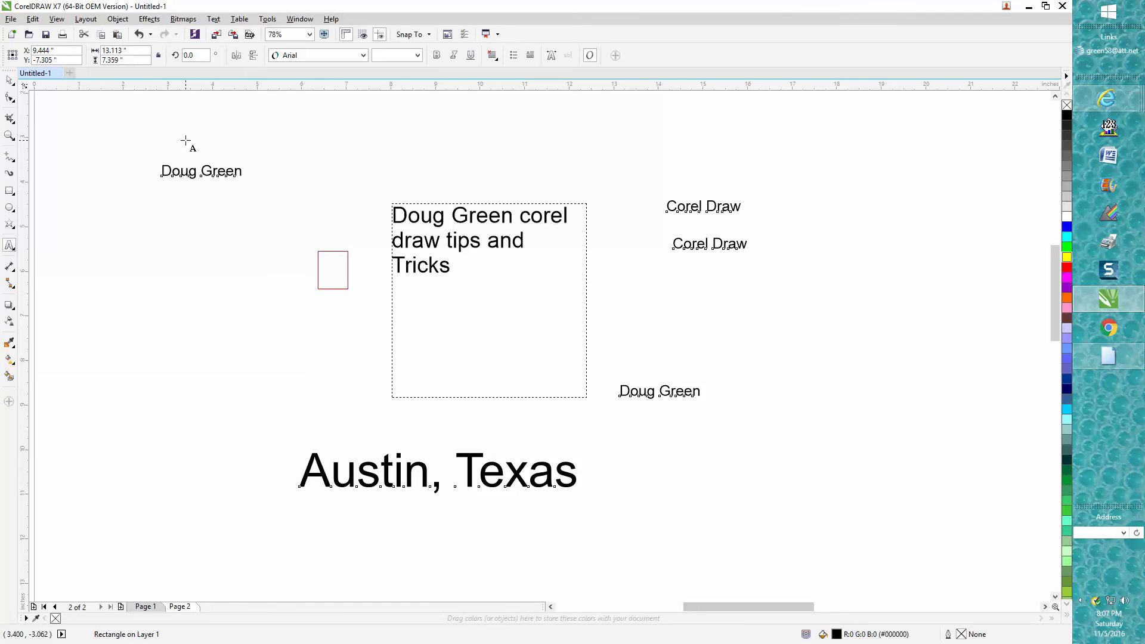
key(ctrl+a)
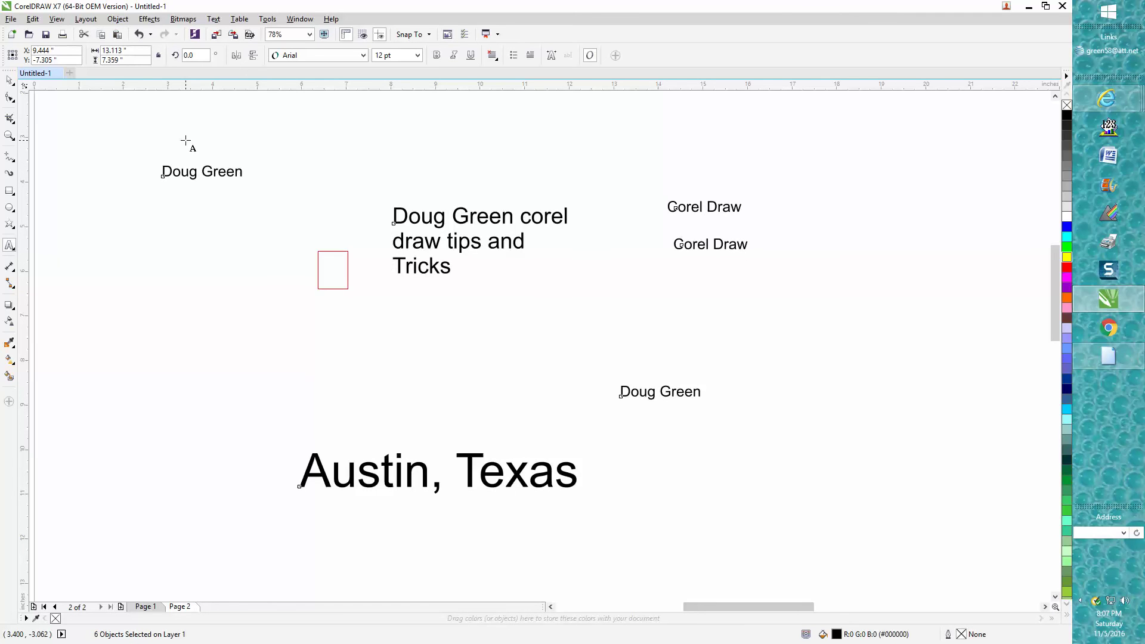
click(9, 80)
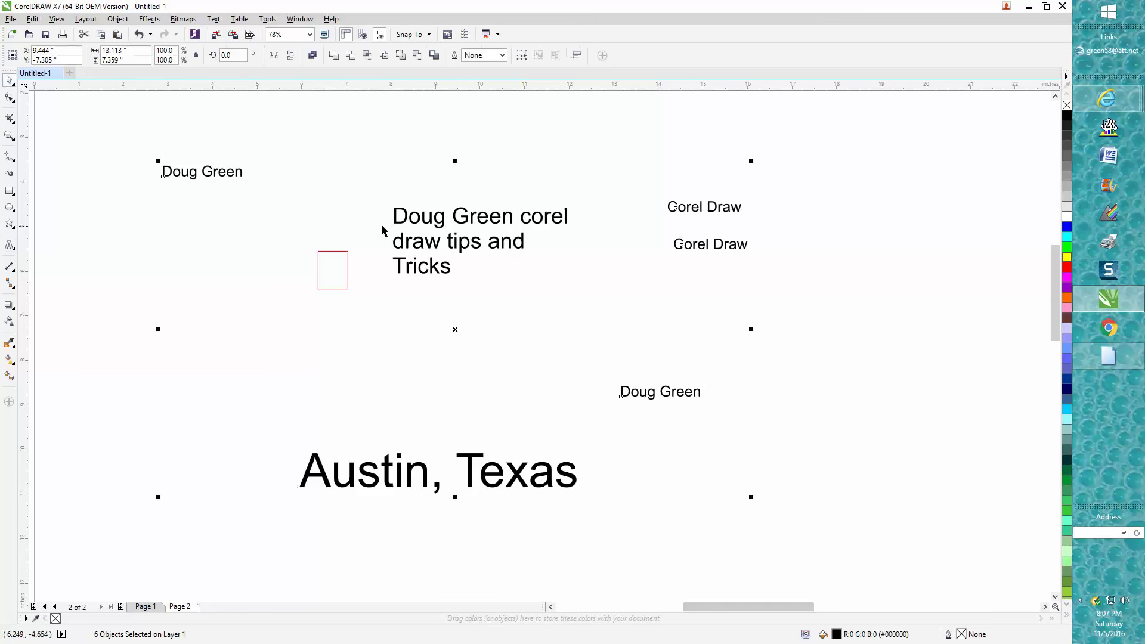
click(394, 154)
click(416, 221)
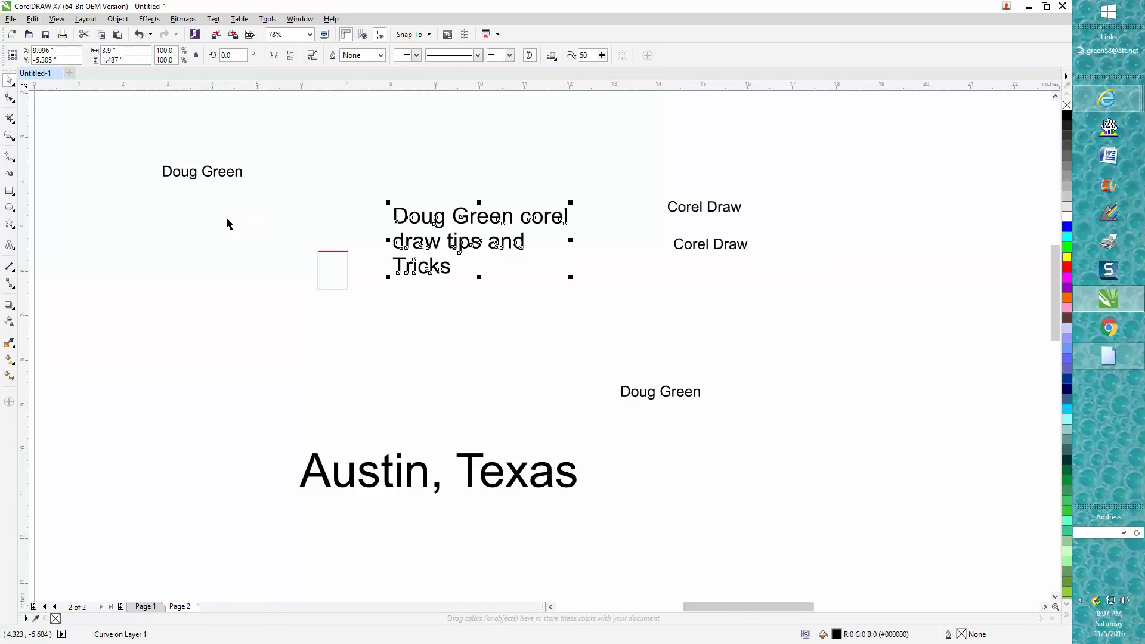
click(318, 257)
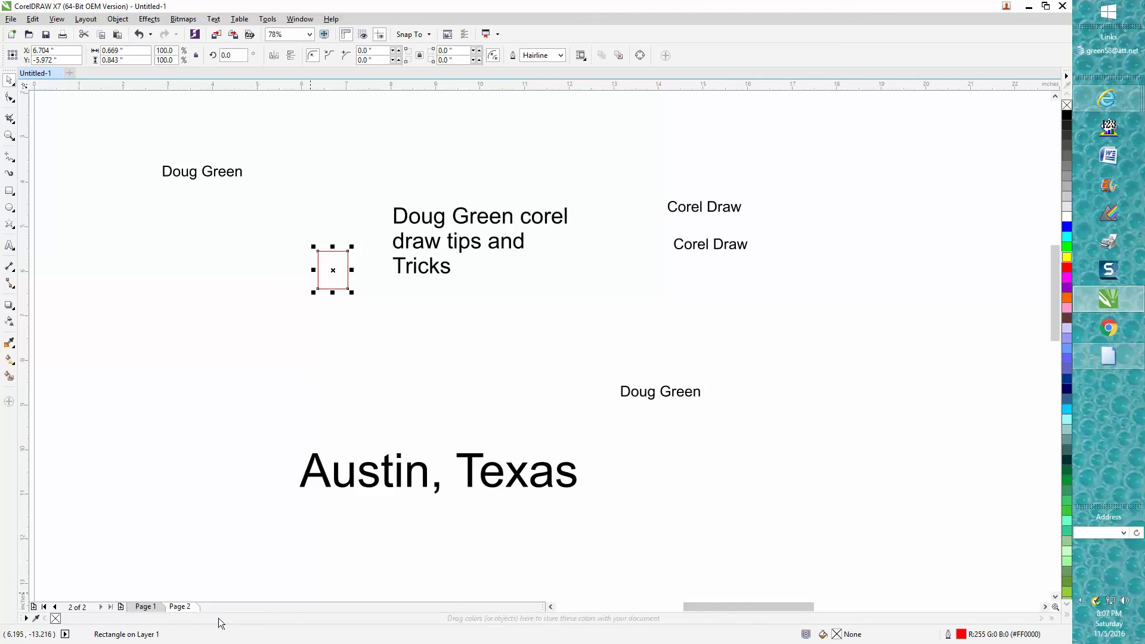
Step: Switch to Page 1 and scroll around the '9 quick tips' layout
click(145, 608)
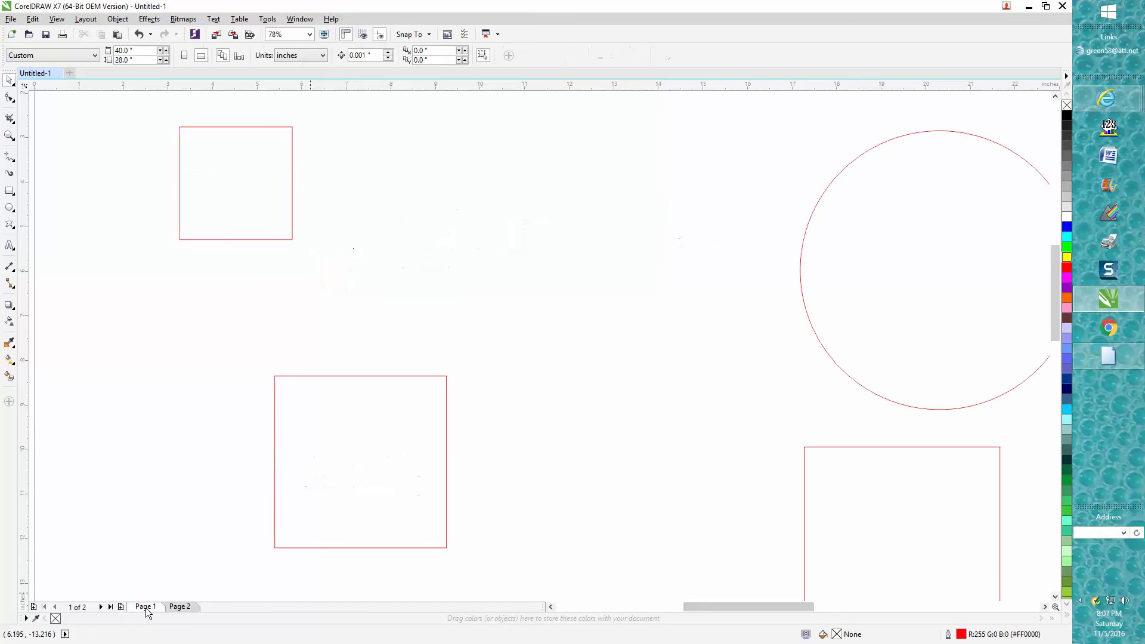
scroll(537, 560, down, 3)
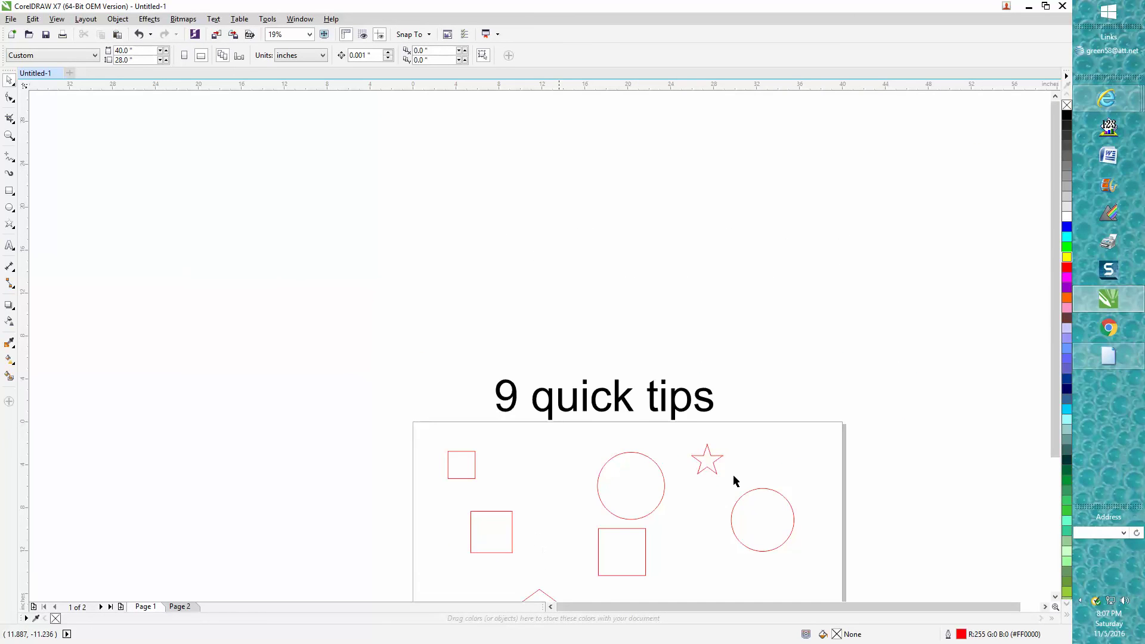
drag(1053, 298, 1051, 317)
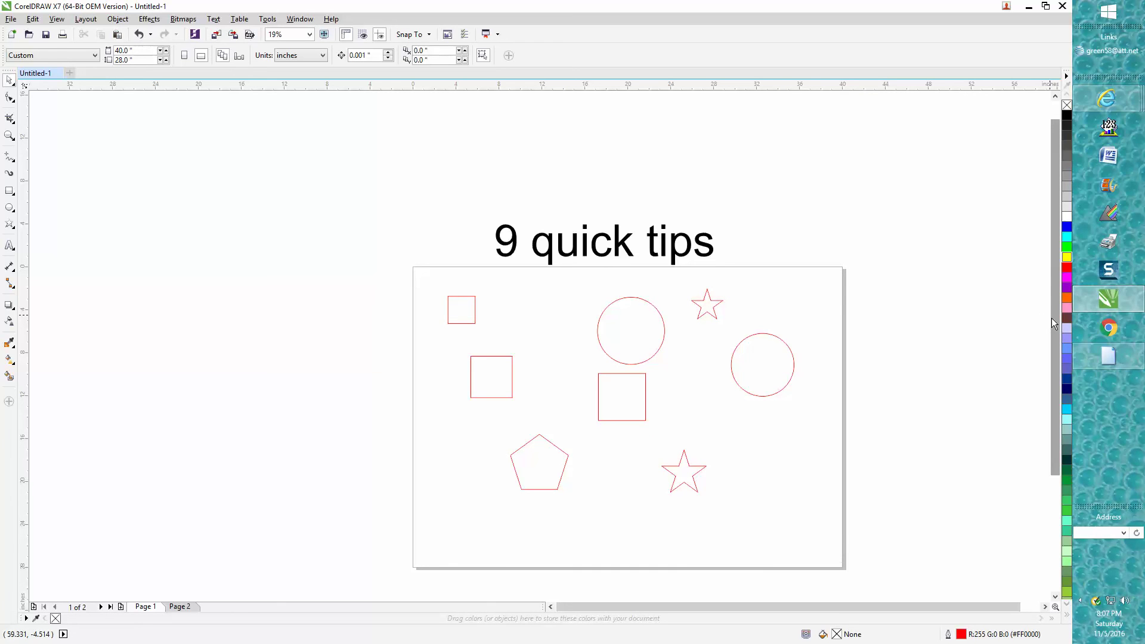
scroll(946, 281, up, 1)
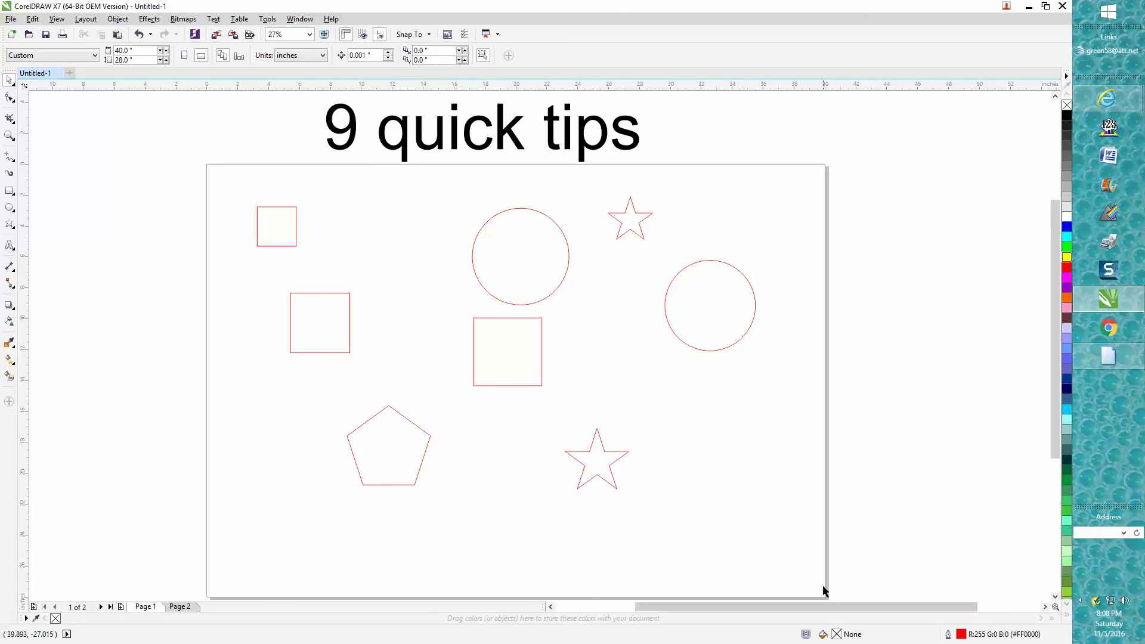
Step: Zoom into the tiny red object at the page's bottom-right corner, then zoom back out
click(9, 135)
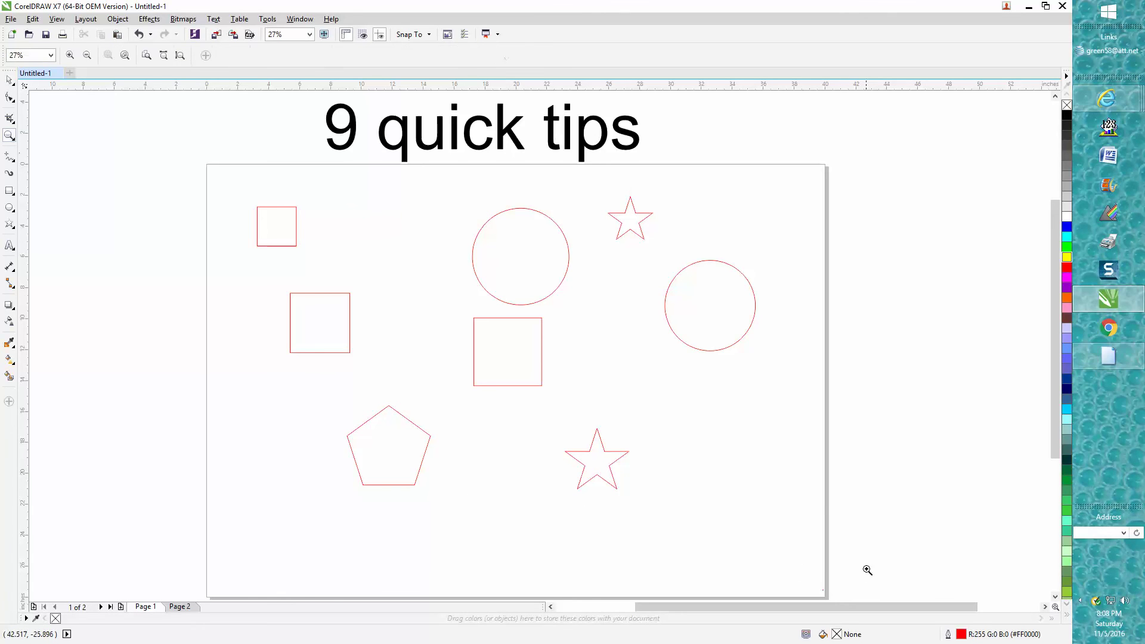
drag(820, 583, 835, 595)
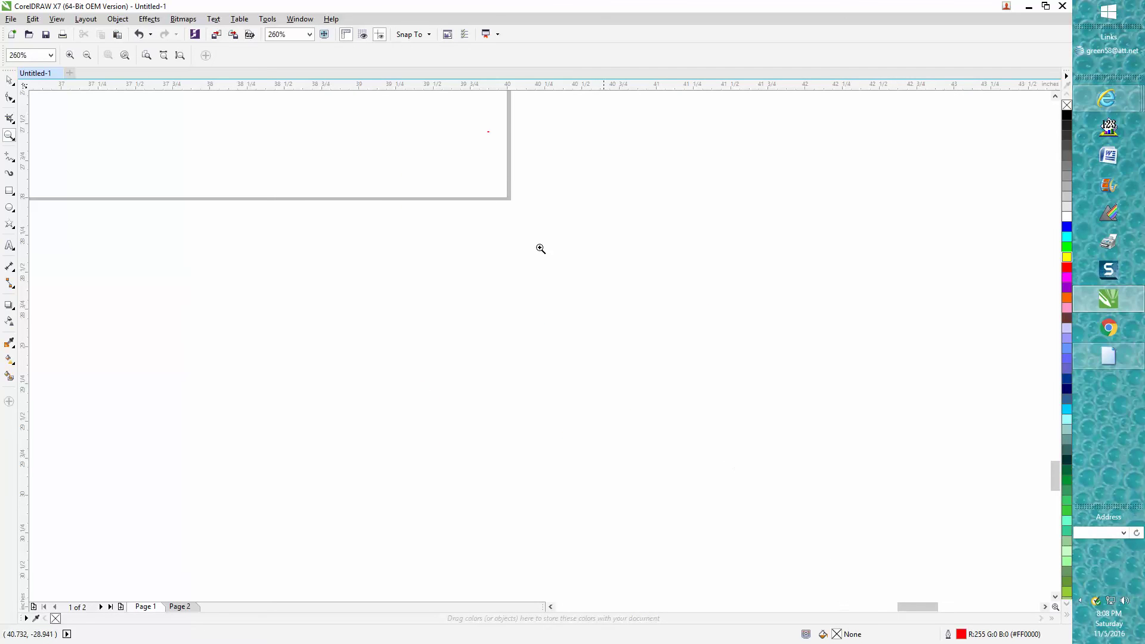
drag(480, 125, 500, 146)
right_click(537, 179)
right_click(614, 196)
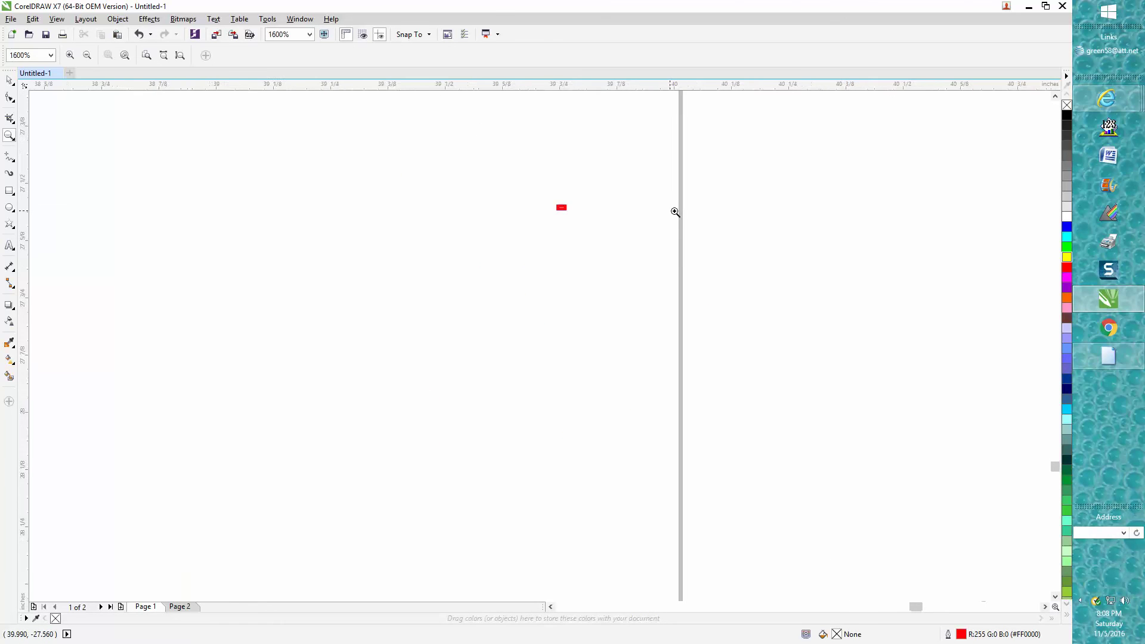
right_click(674, 209)
right_click(675, 209)
right_click(709, 213)
right_click(728, 212)
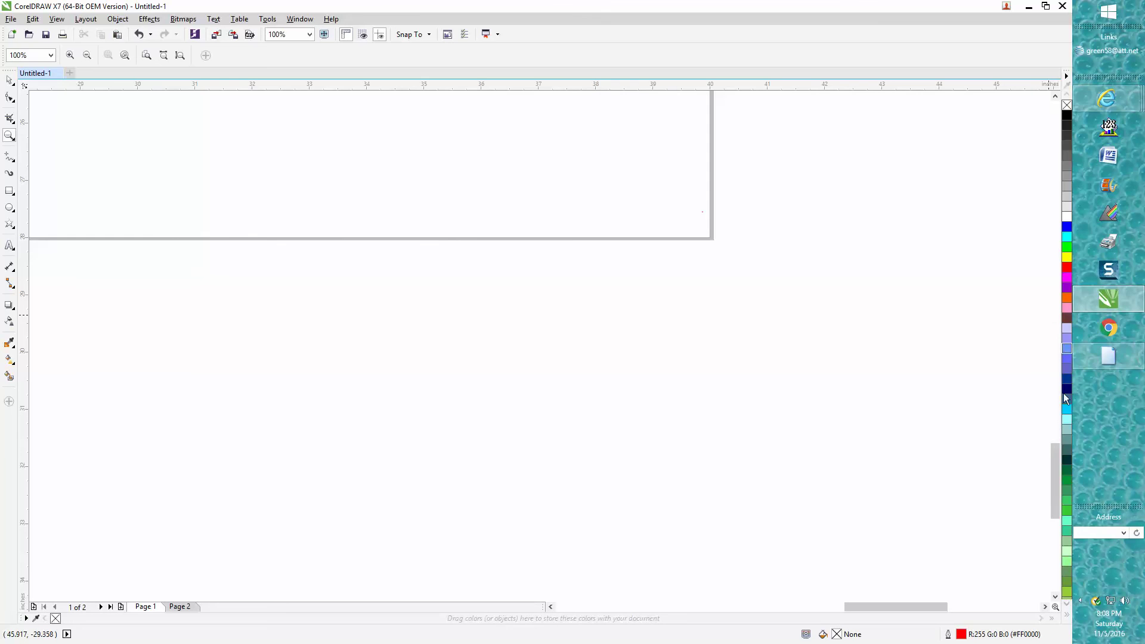
drag(1056, 455, 1051, 410)
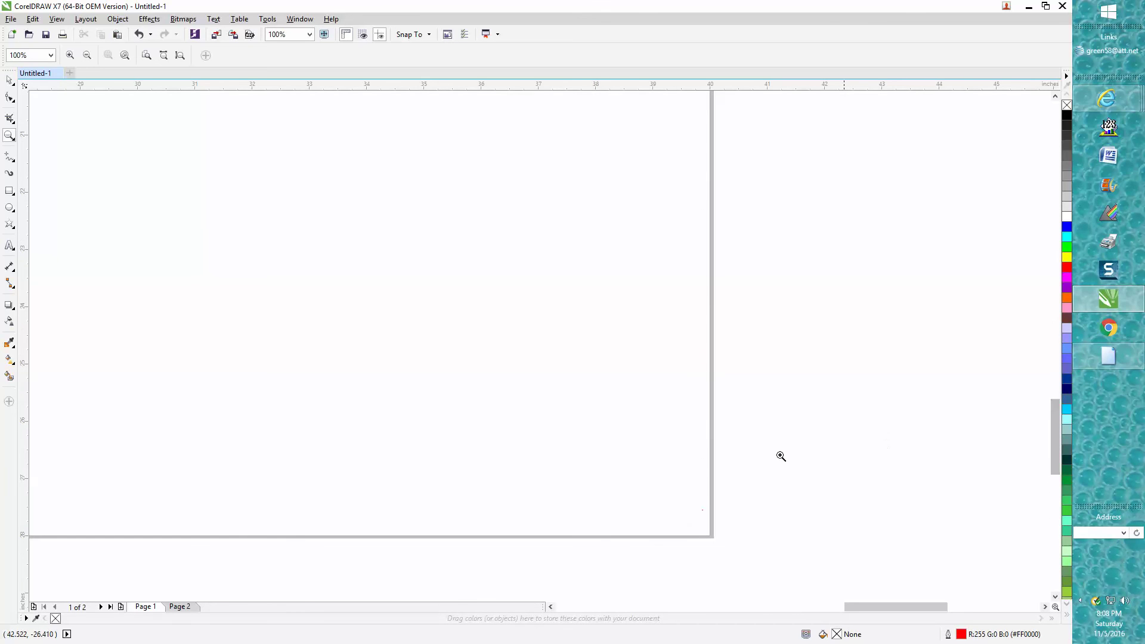
Step: Deselect the tiny corner rectangle and scroll the view of Page 1
click(9, 79)
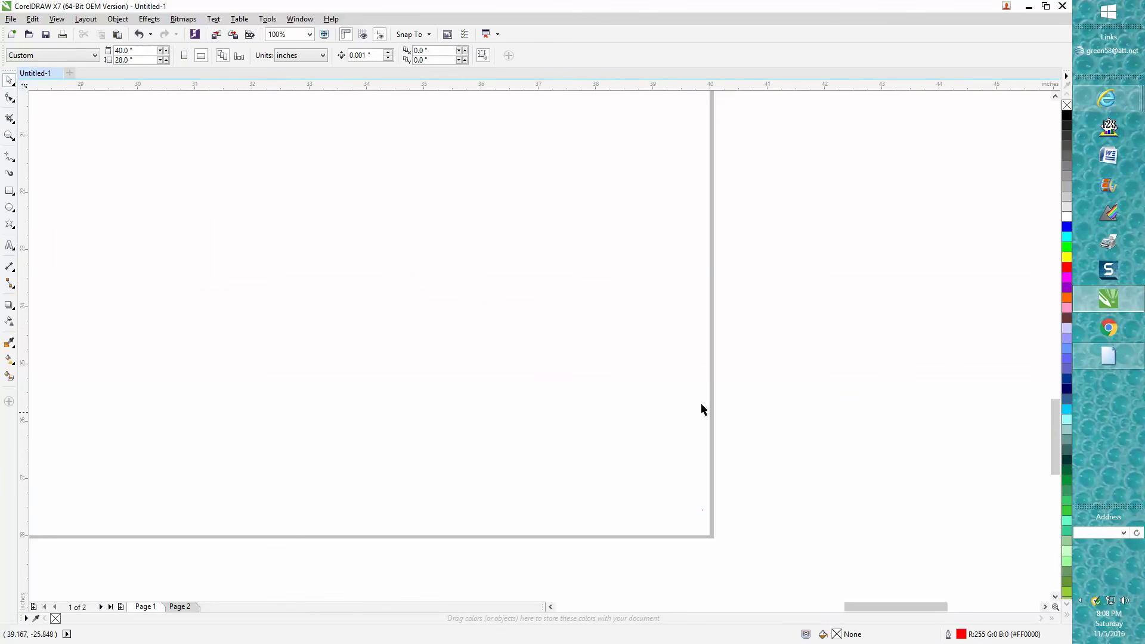
scroll(891, 387, down, 2)
scroll(900, 372, down, 1)
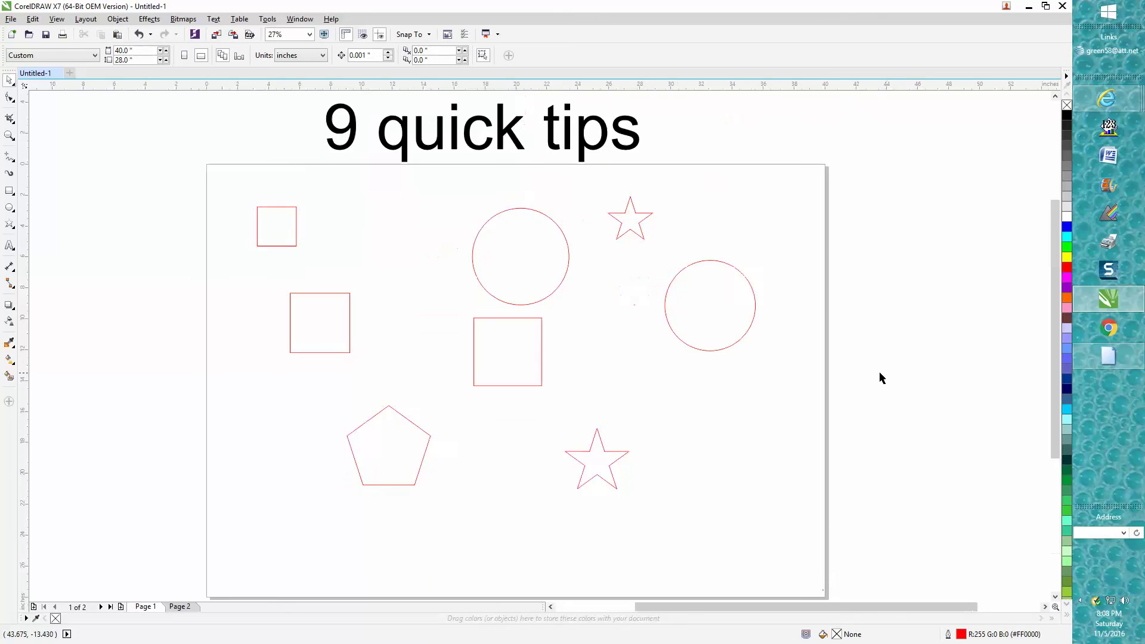
drag(816, 601, 798, 536)
click(806, 529)
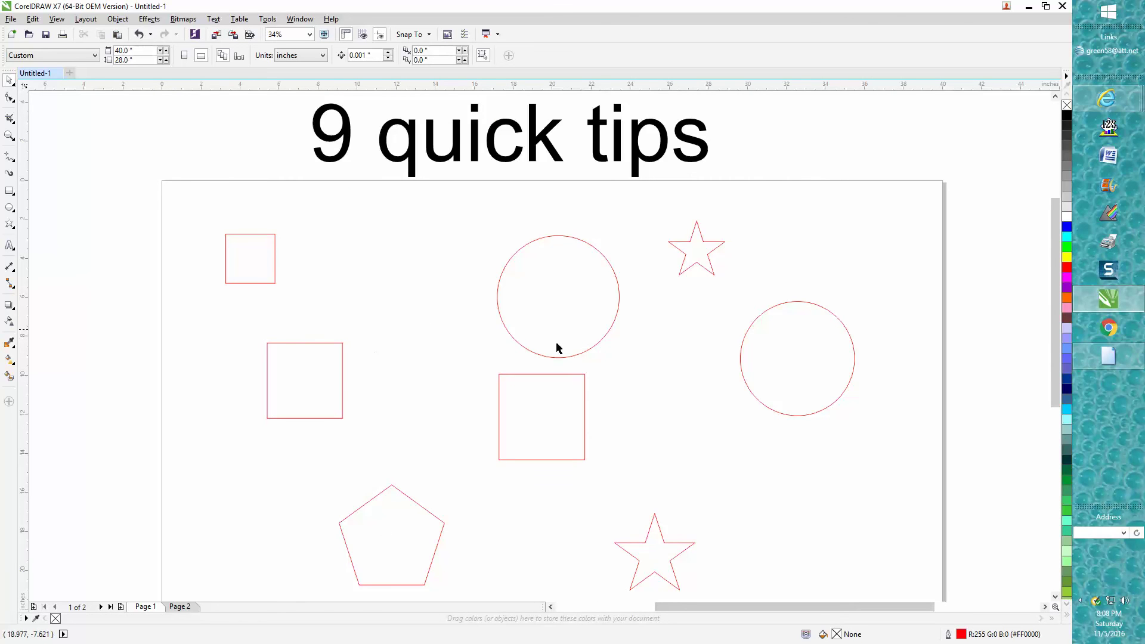
scroll(571, 317, down, 2)
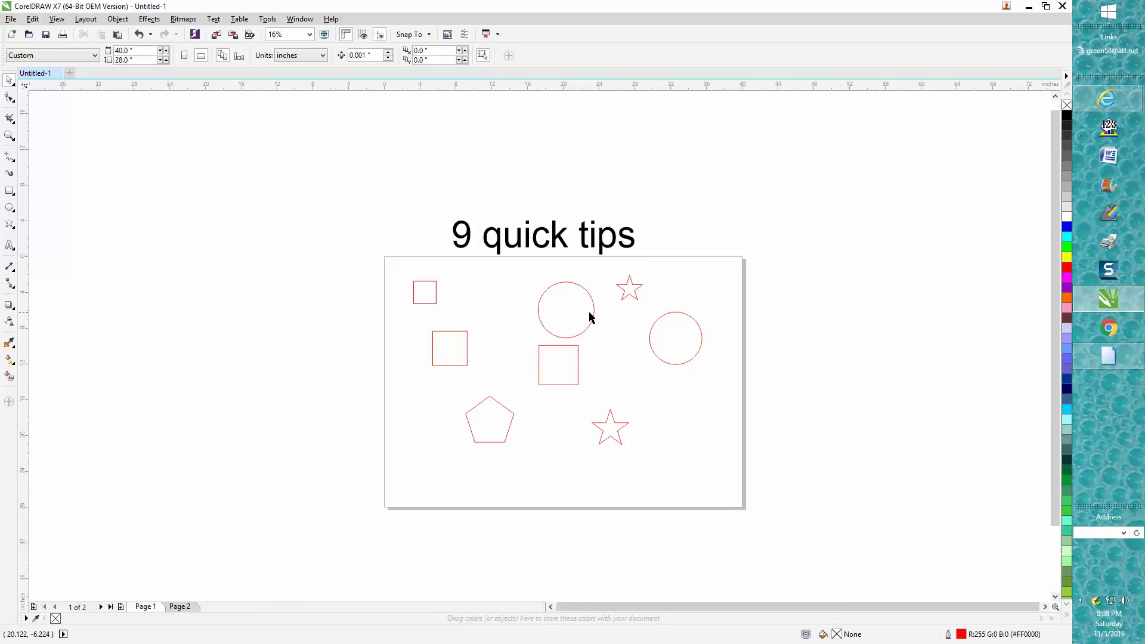
click(9, 191)
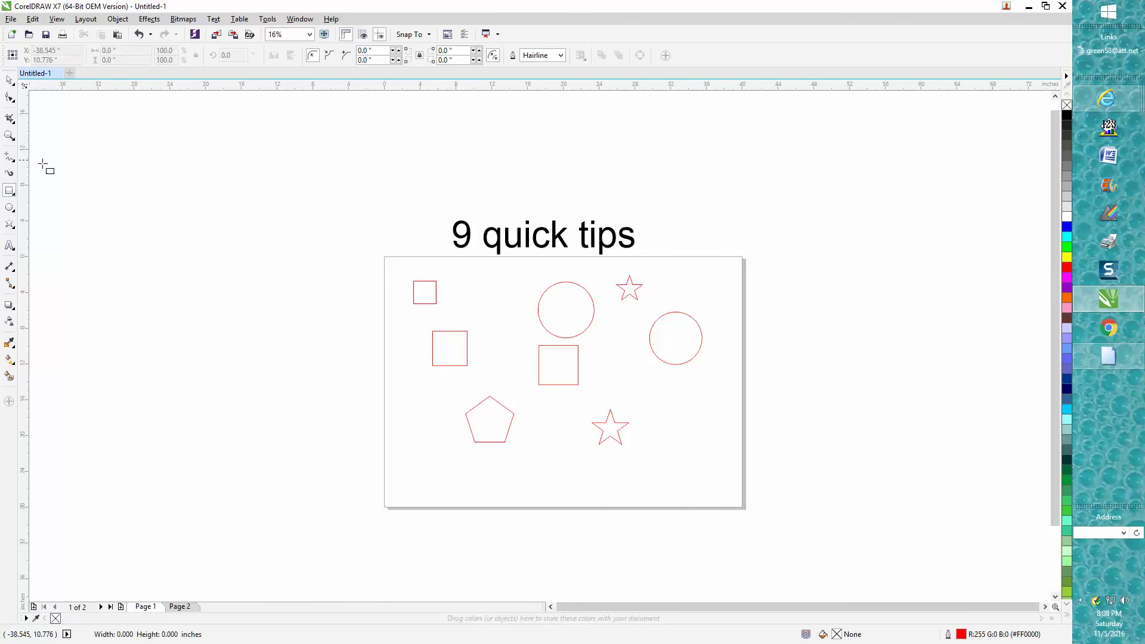
drag(39, 159, 49, 170)
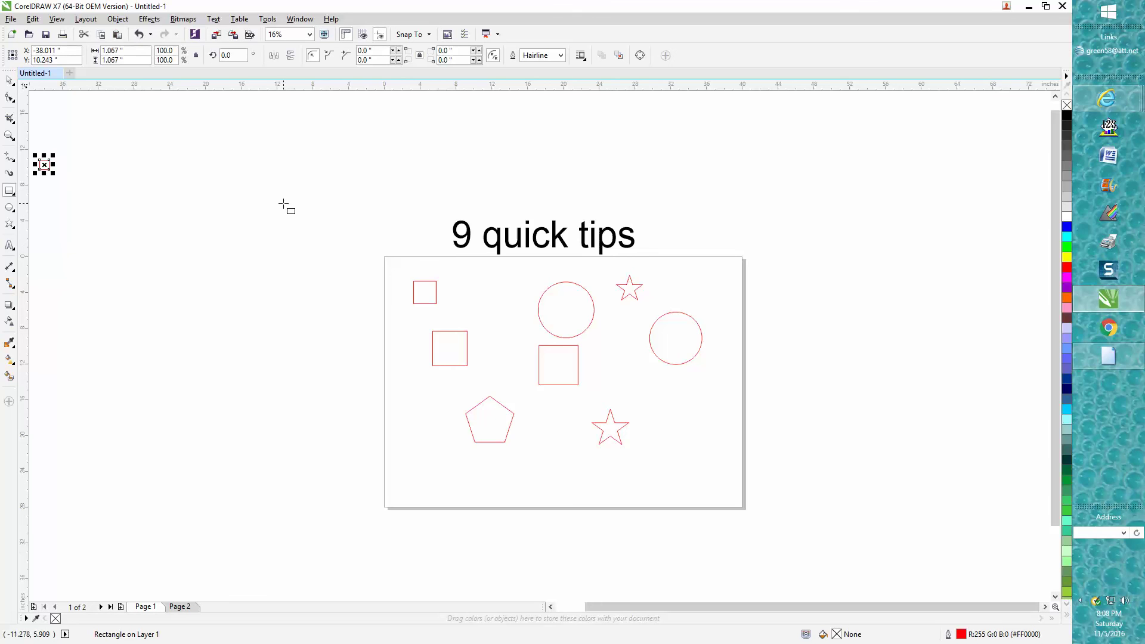
scroll(245, 189, up, 1)
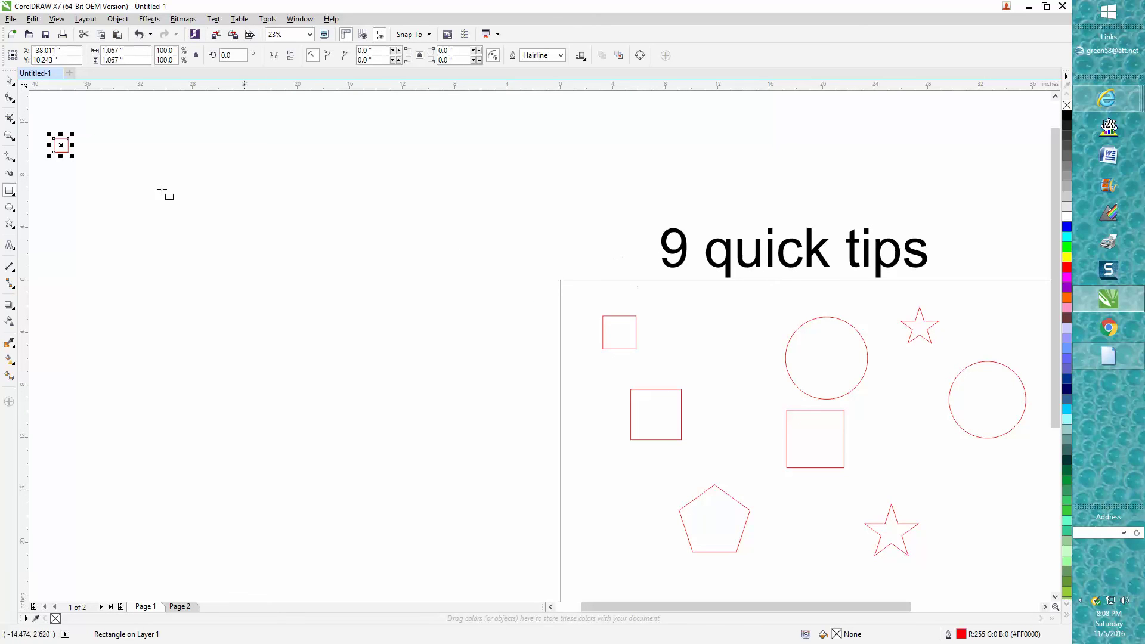
click(9, 79)
key(Delete)
scroll(97, 143, down, 4)
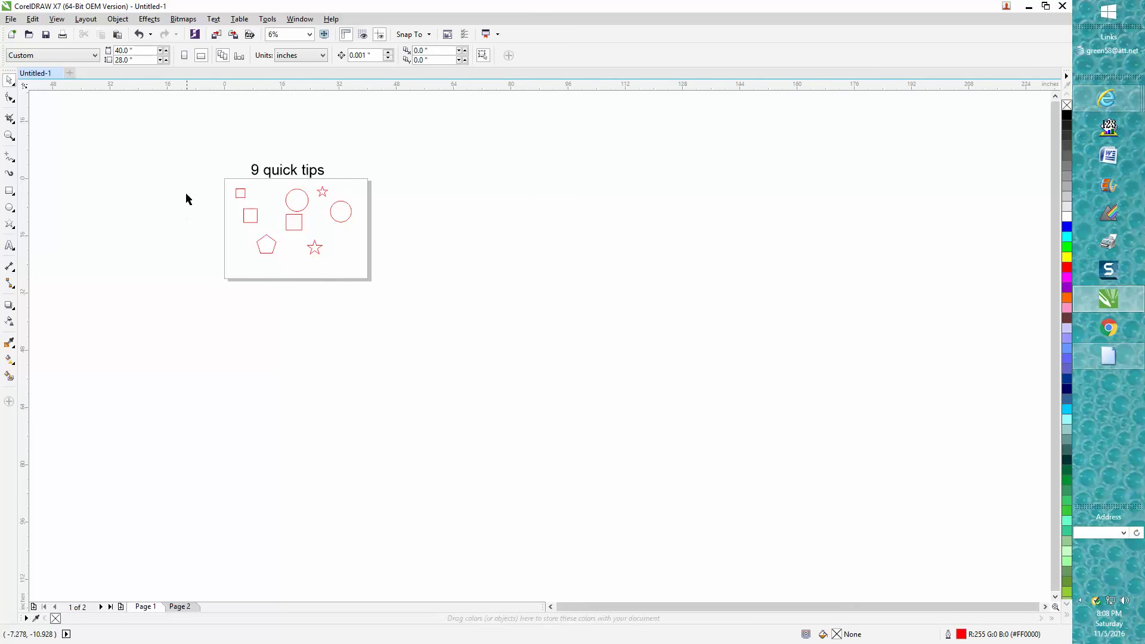
click(9, 135)
drag(182, 135, 458, 305)
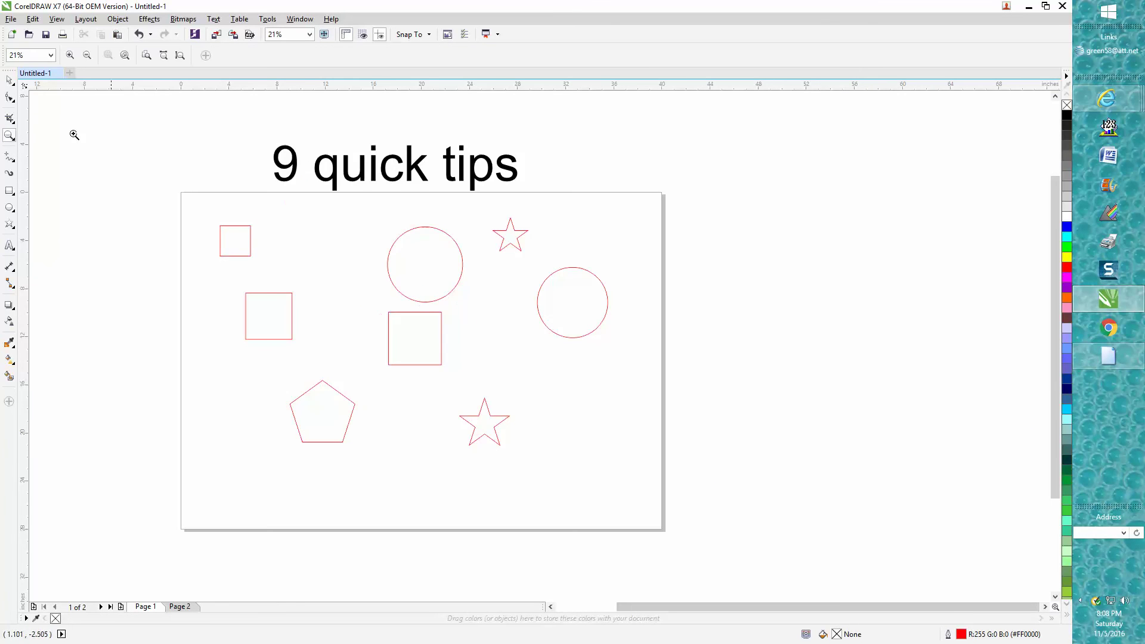
Step: Group all nine objects, then nudge the middle square right so it sits under the top circle
double_click(10, 84)
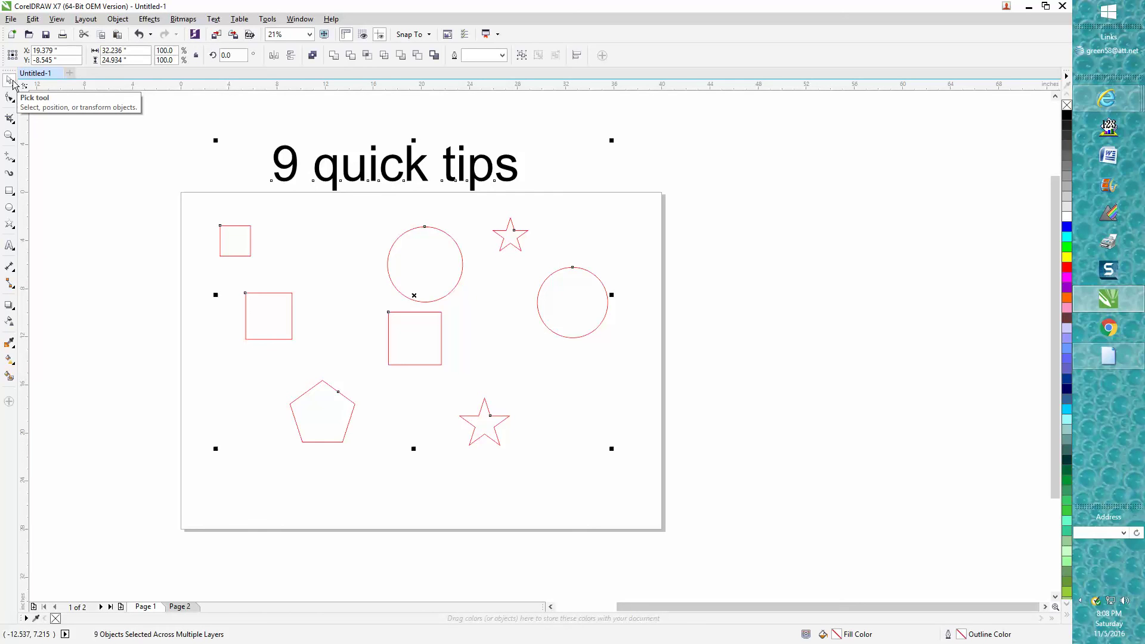
key(ctrl+g)
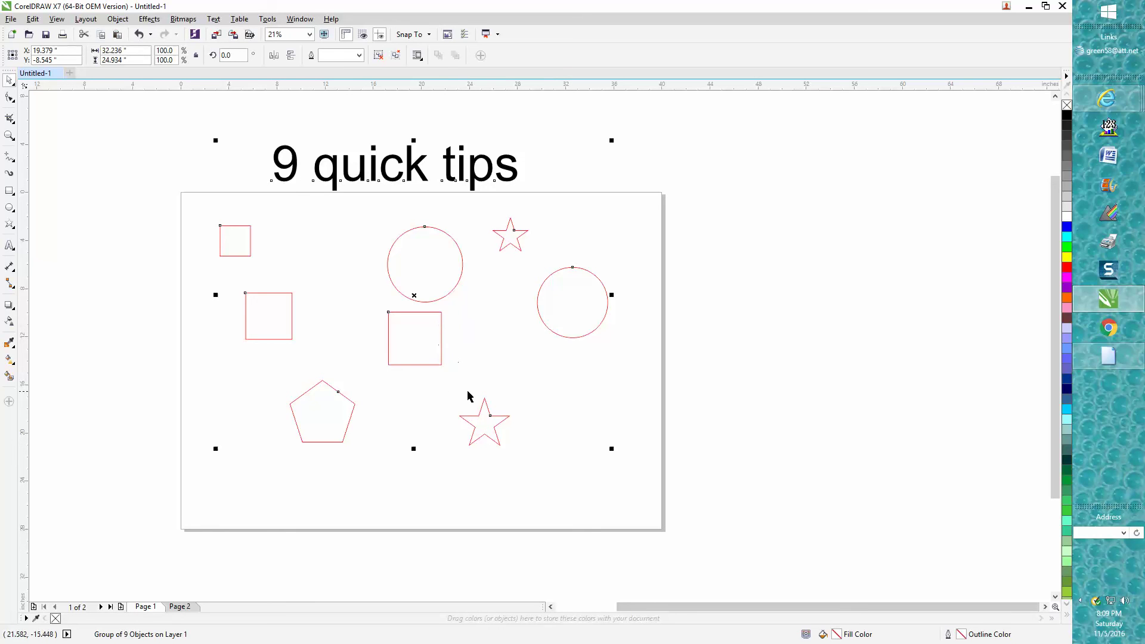
ctrl+click(439, 363)
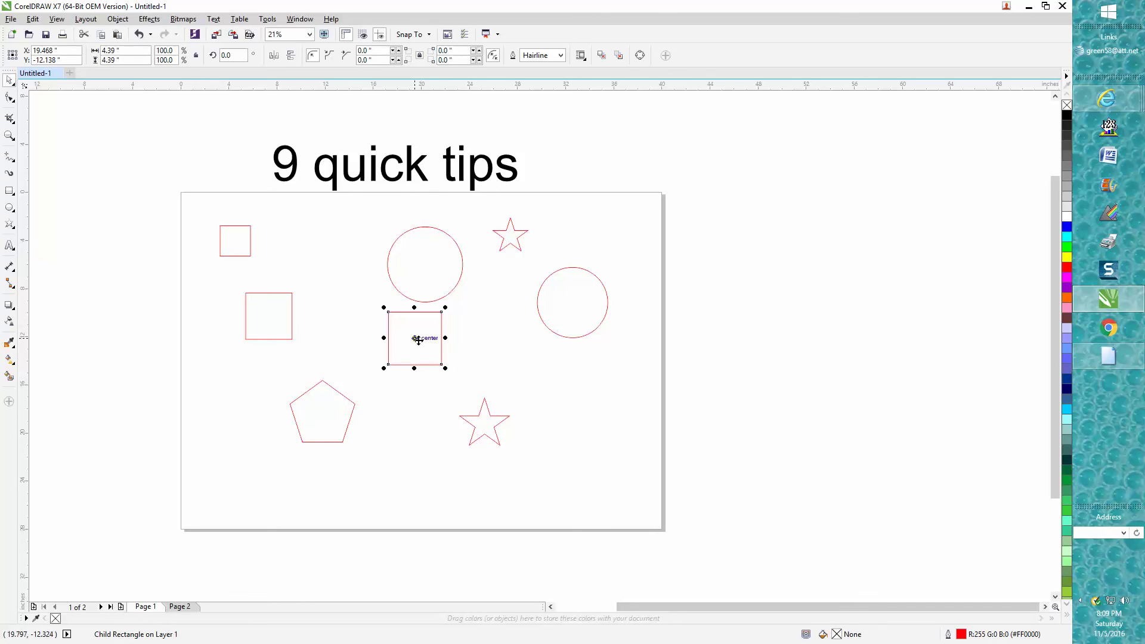
drag(418, 340, 441, 346)
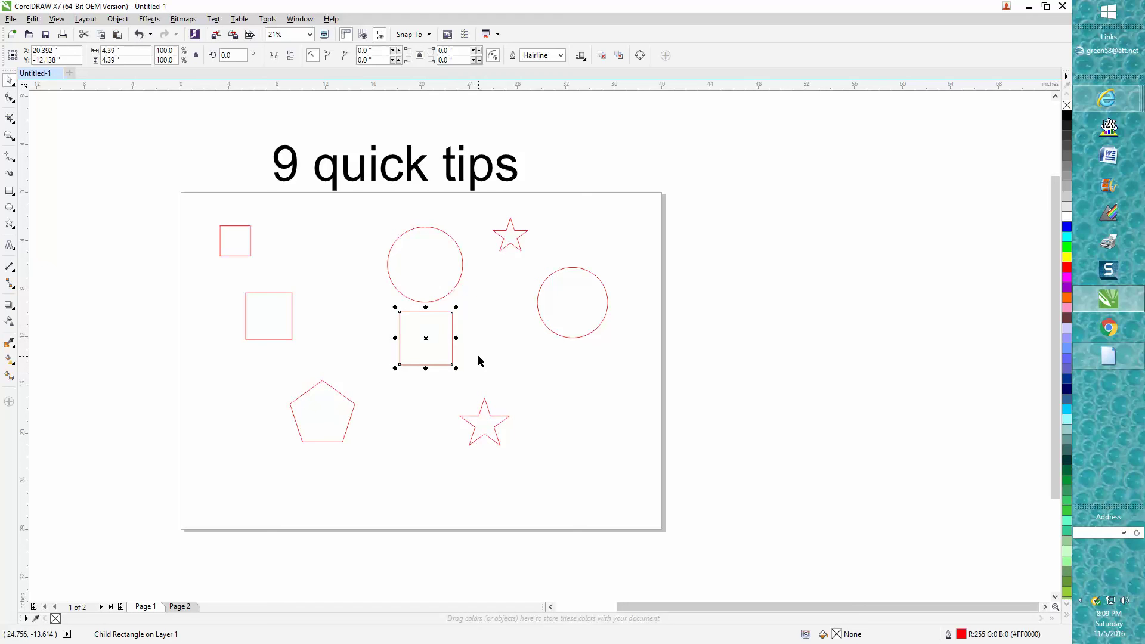
click(483, 358)
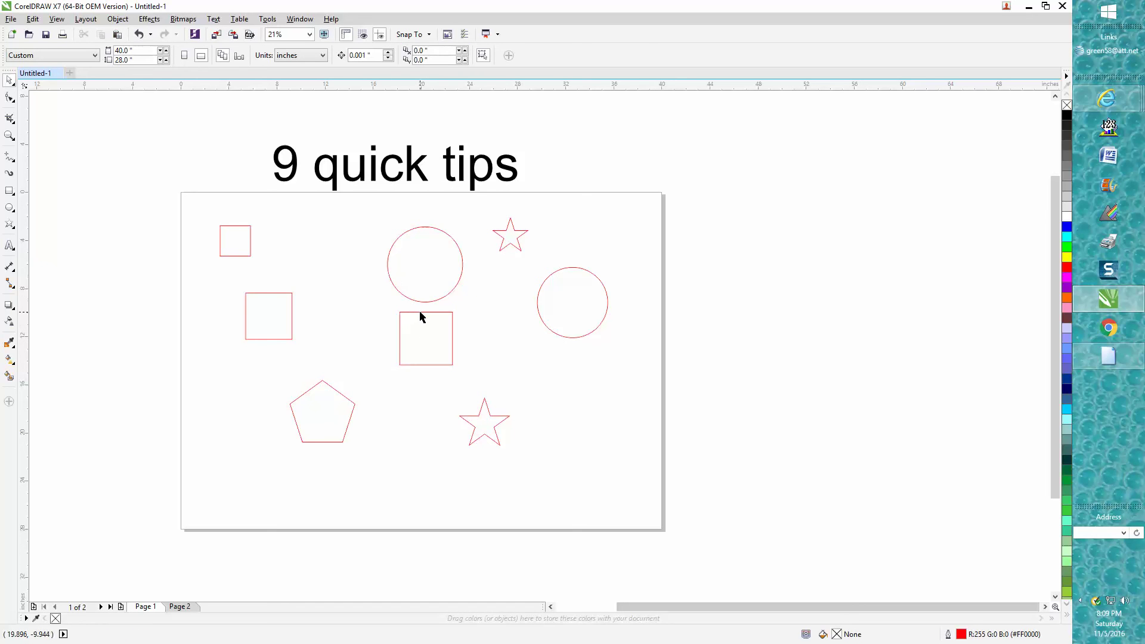
click(420, 313)
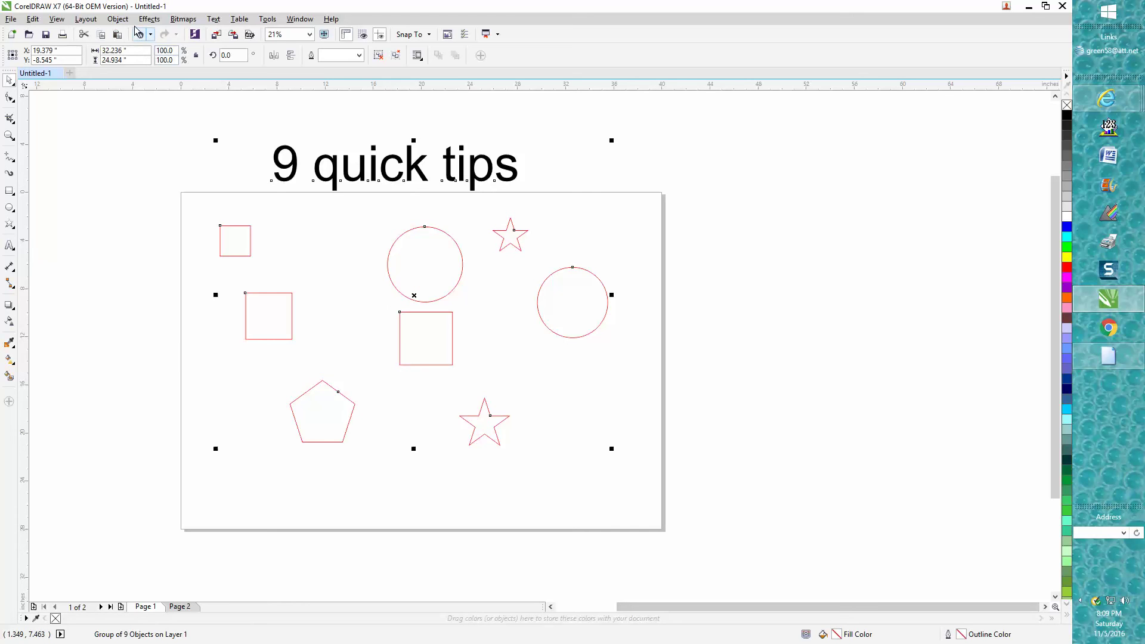
Step: Ungroup the nine objects and clear the selection
click(117, 18)
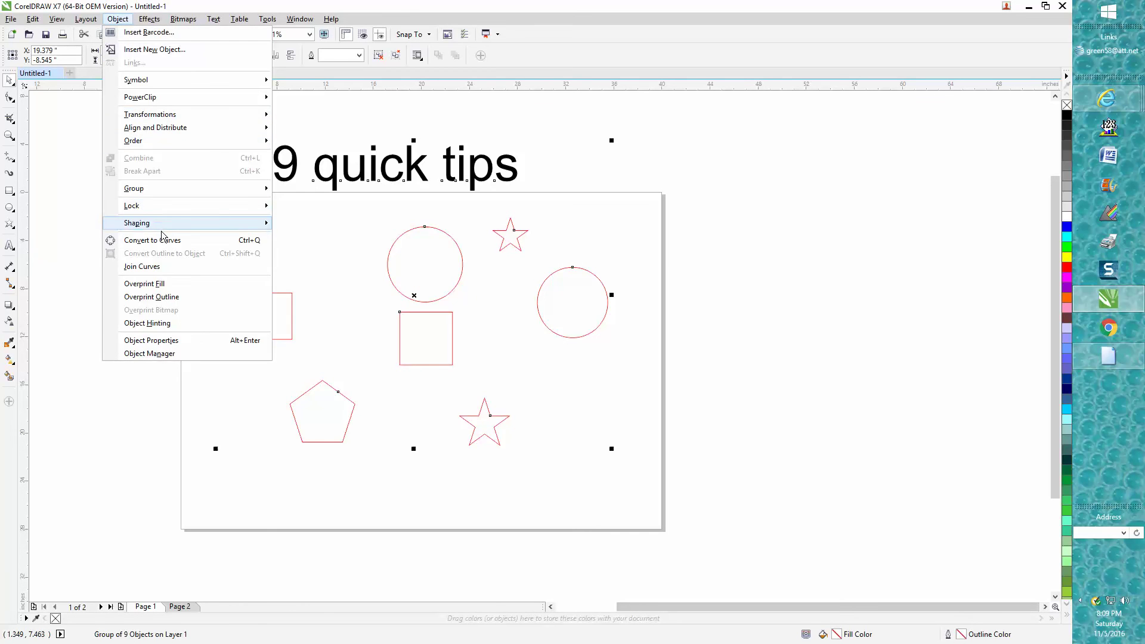
mouse_move(149, 188)
click(310, 214)
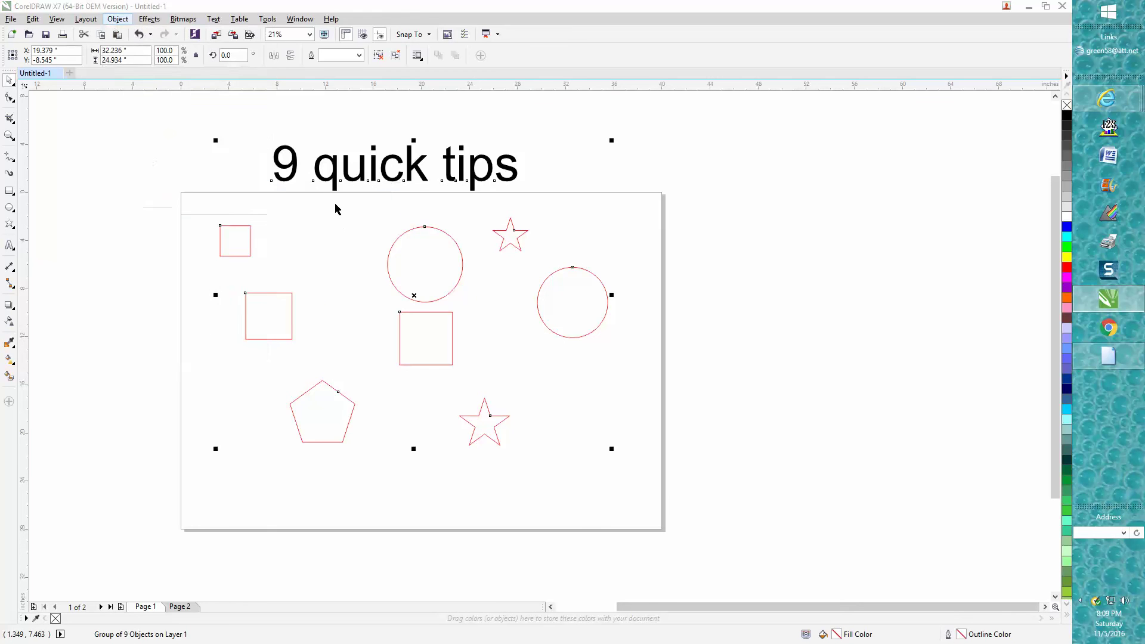
click(159, 163)
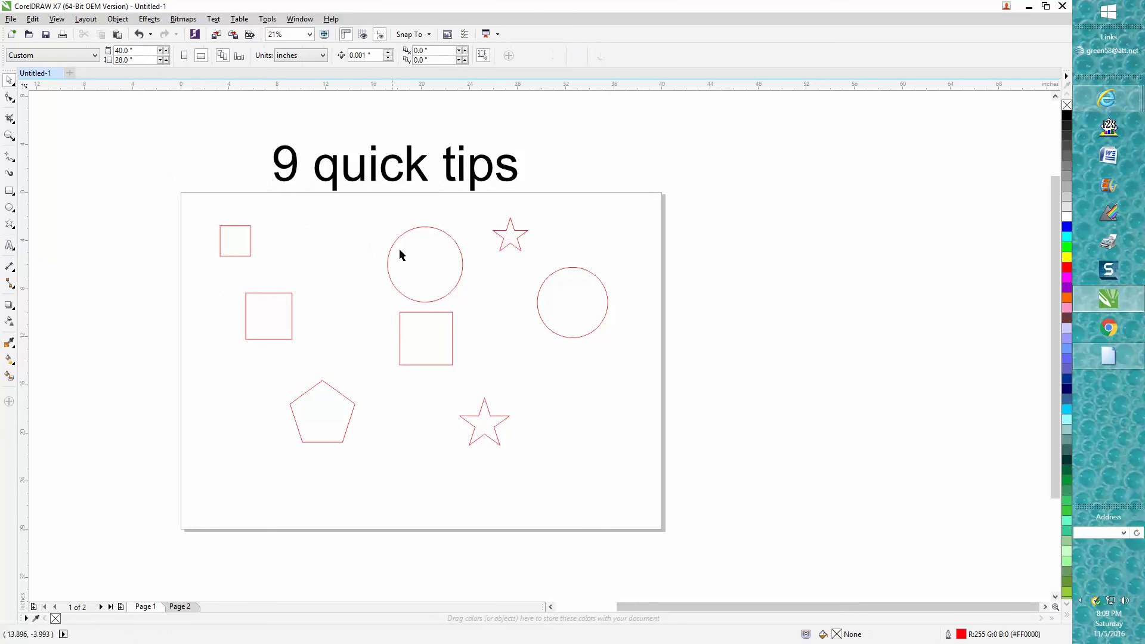
Step: Center the square on the page and move the top circle over it
click(406, 312)
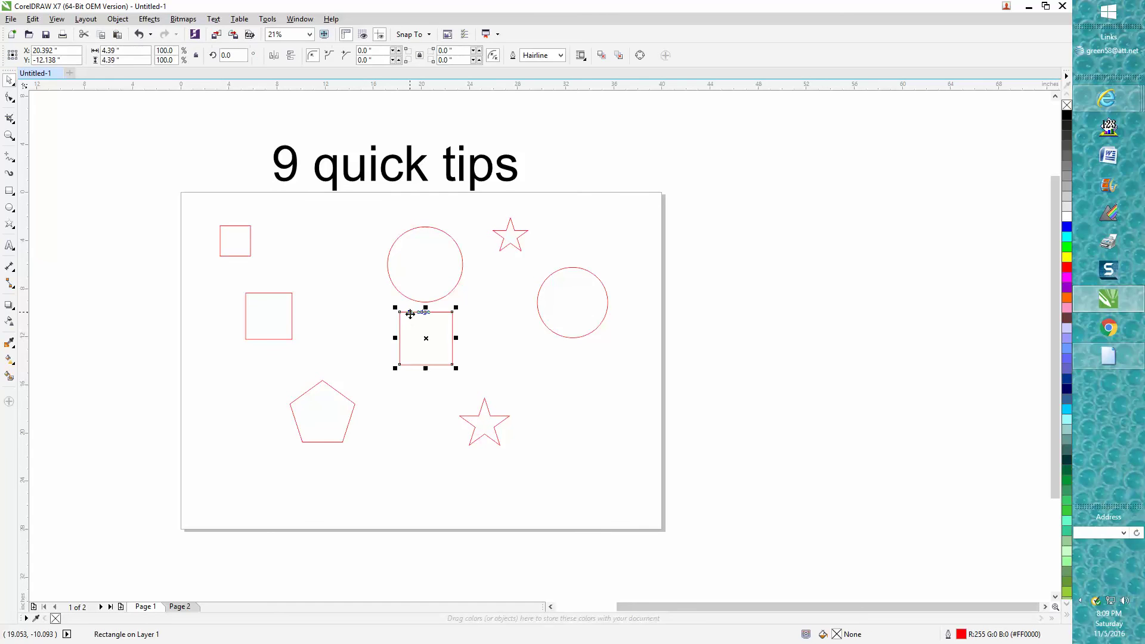
key(ctrl+z)
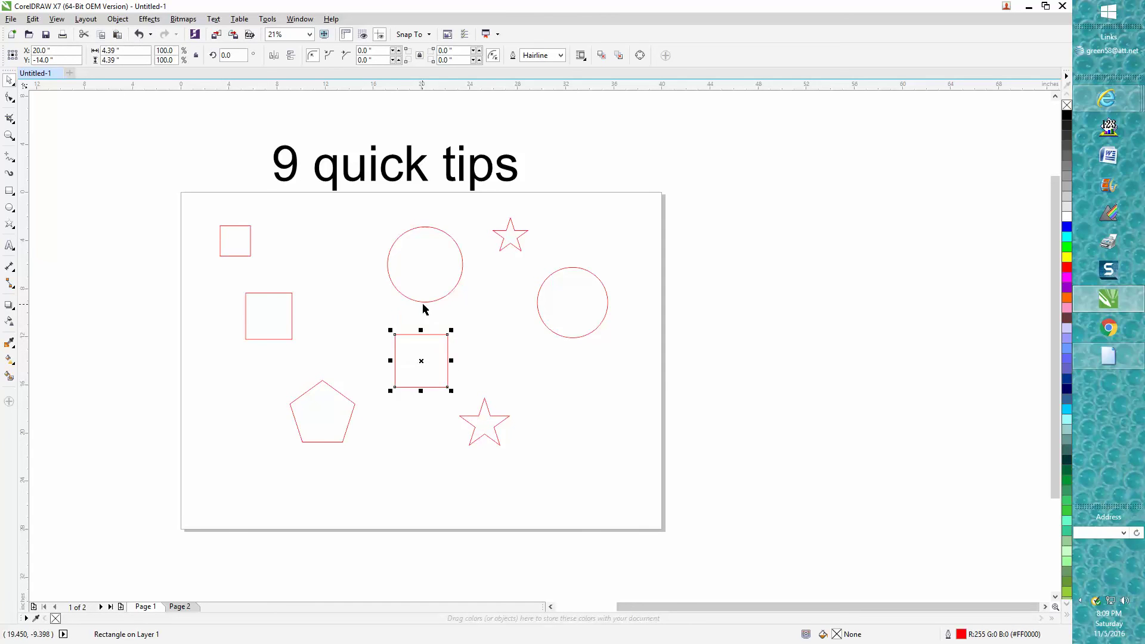
click(427, 302)
drag(434, 305, 430, 402)
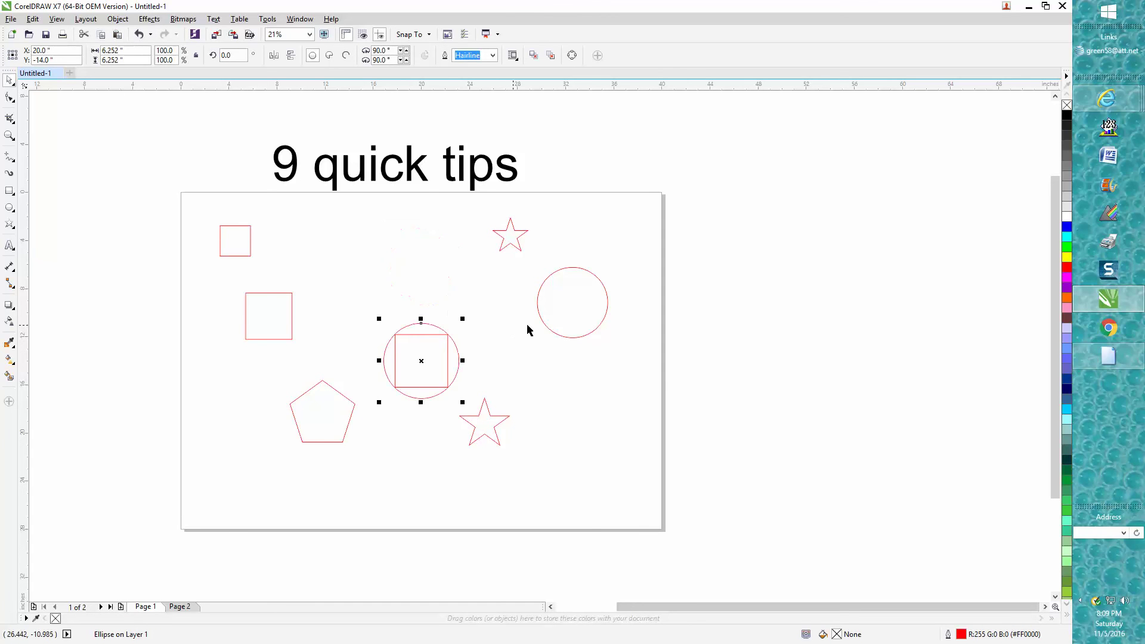
Step: Center the top star and the small top-left square on the page with P
click(511, 246)
key(p)
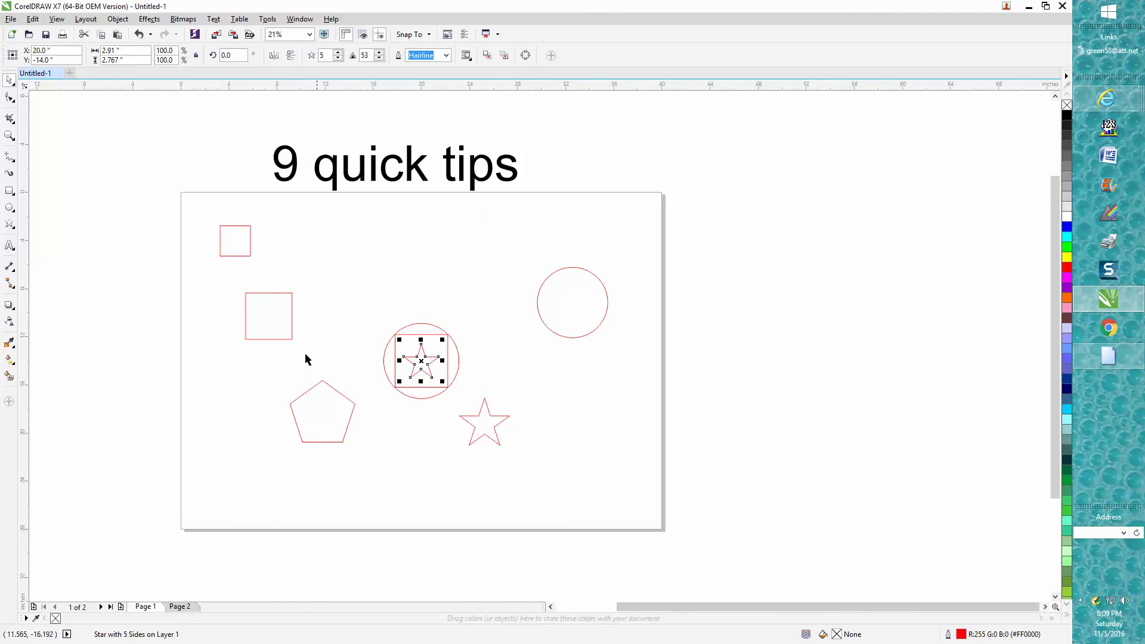
click(290, 338)
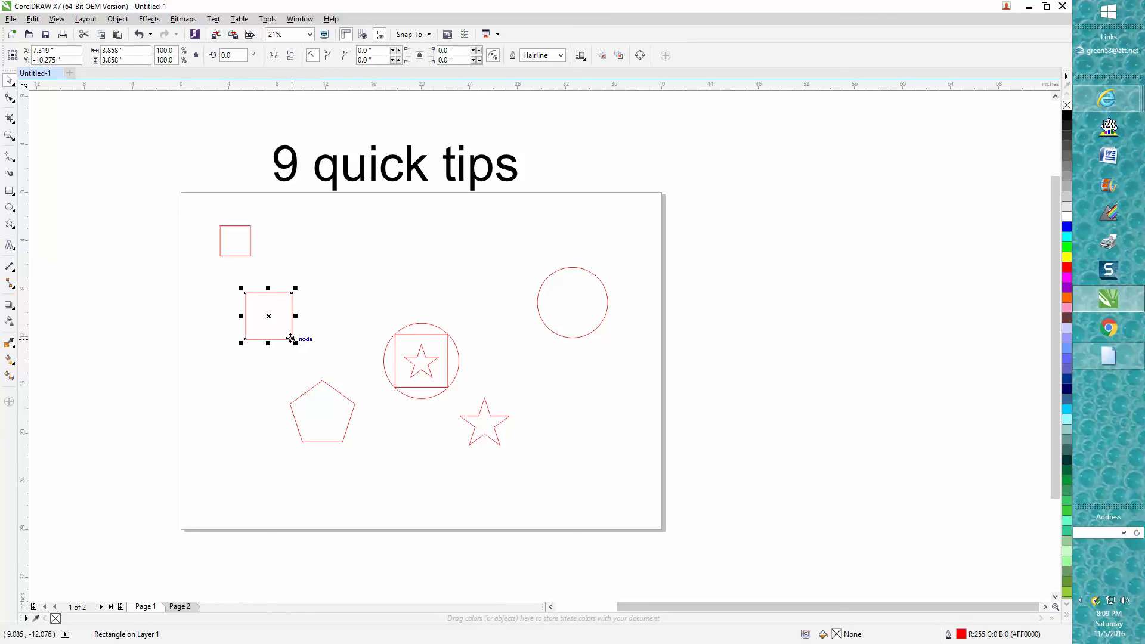
click(250, 257)
key(p)
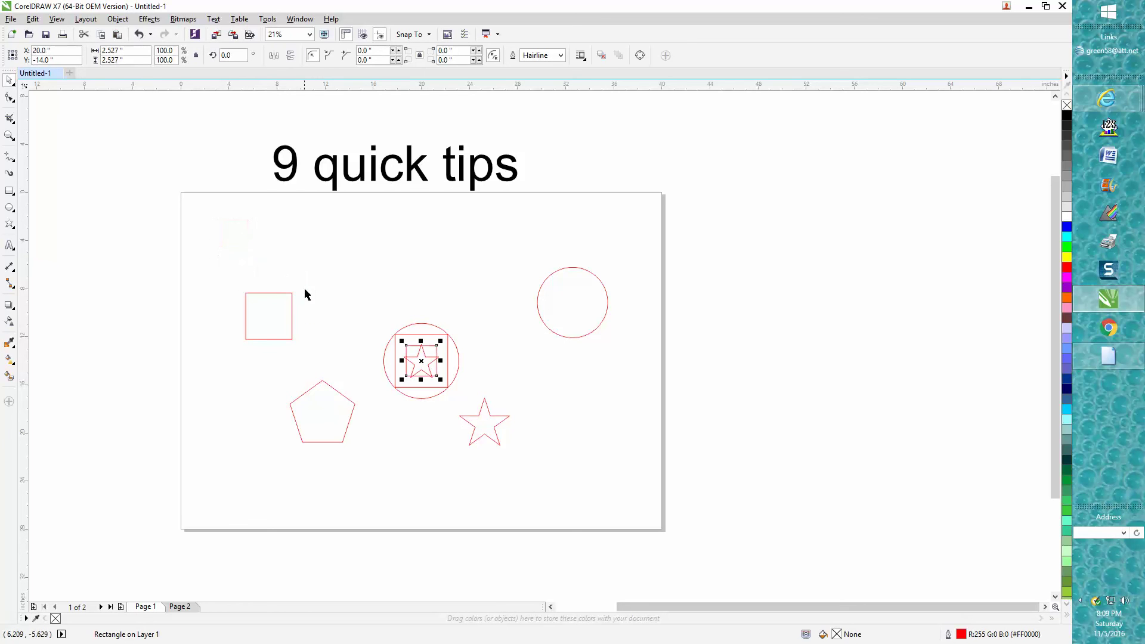
click(422, 294)
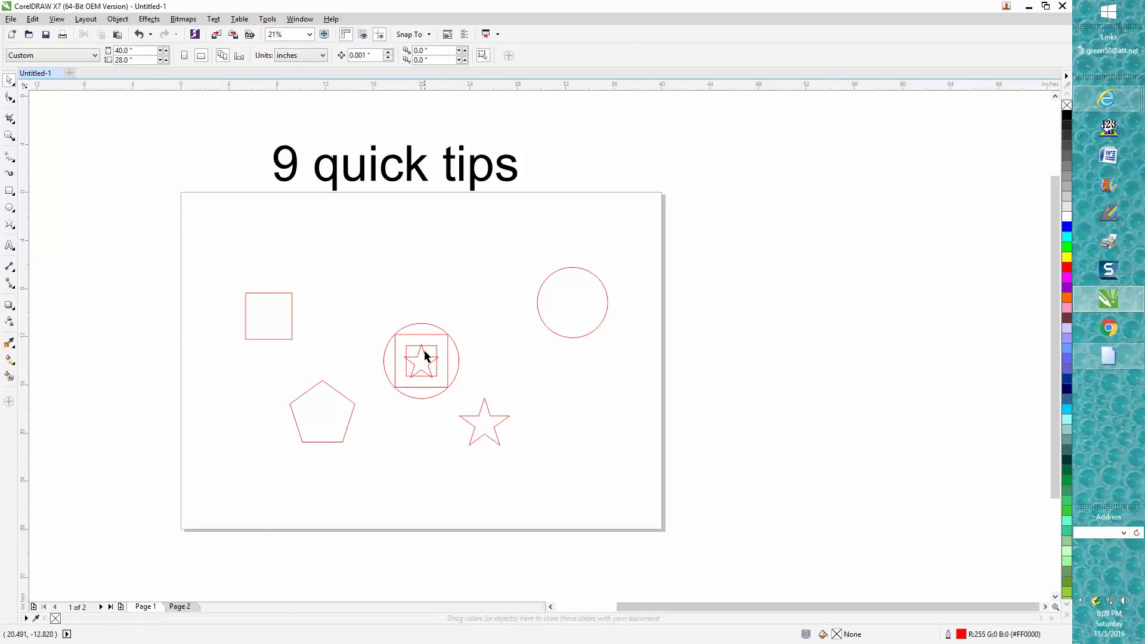
click(424, 355)
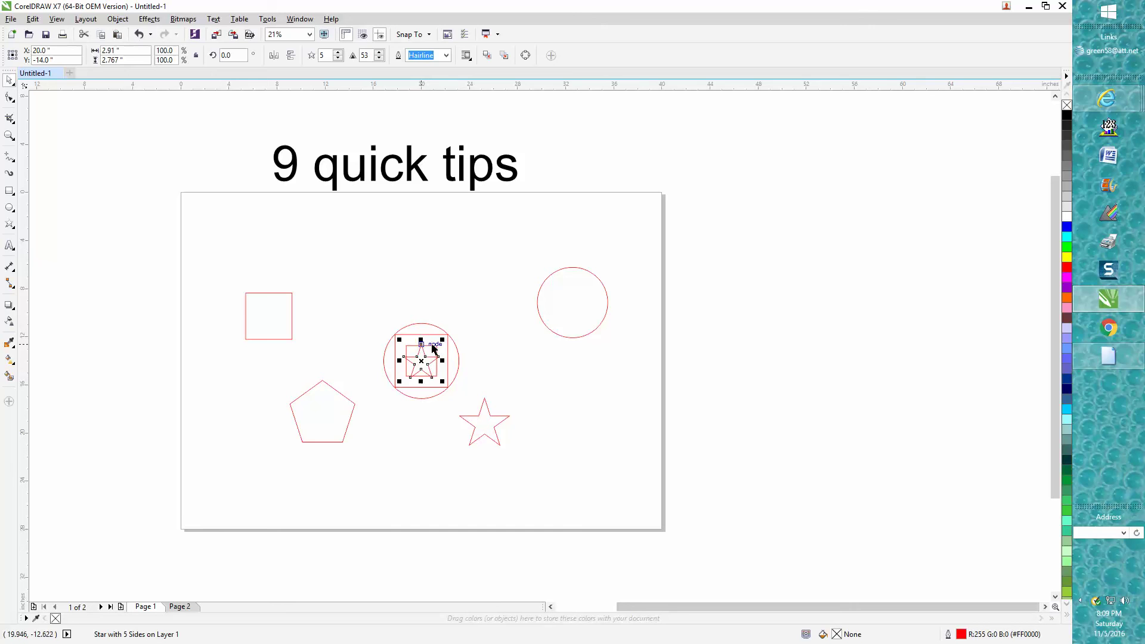
click(440, 350)
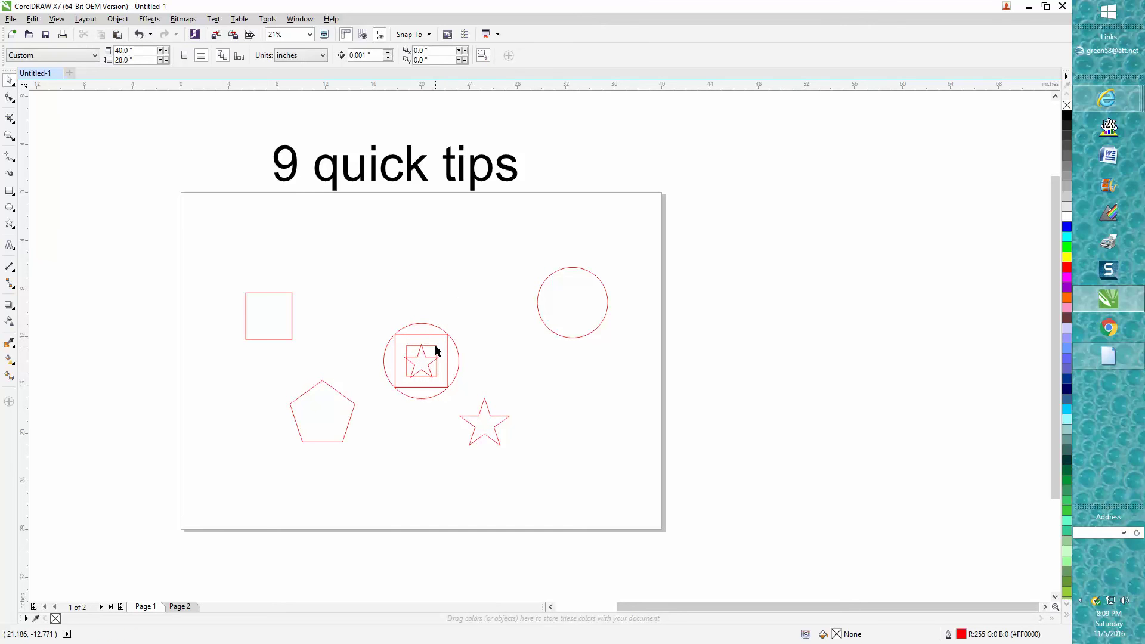
click(435, 345)
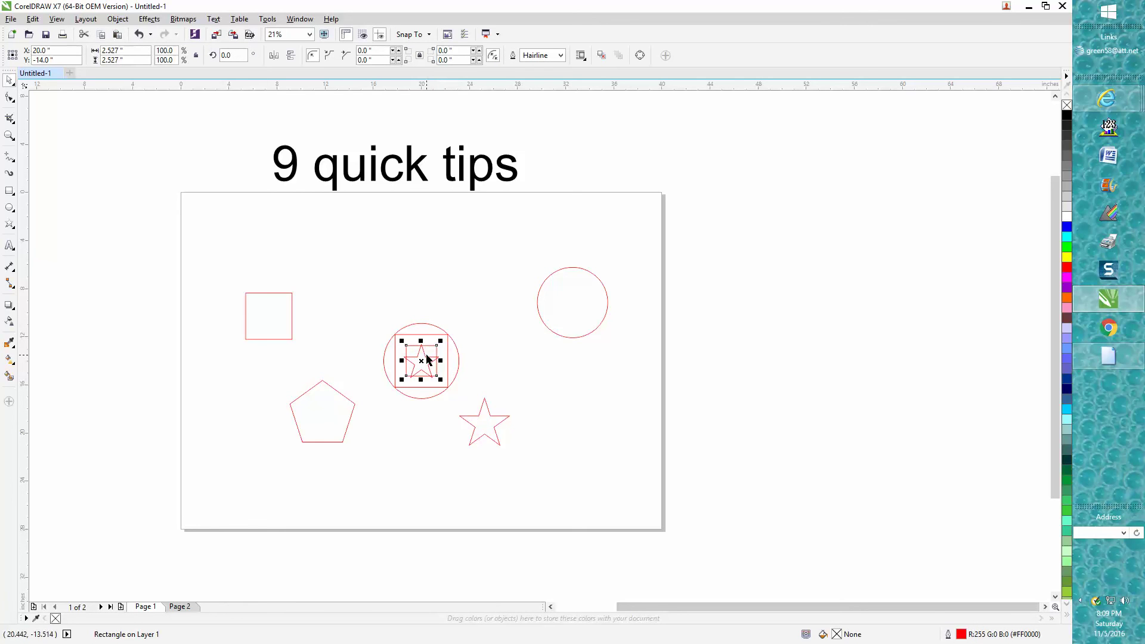
click(425, 359)
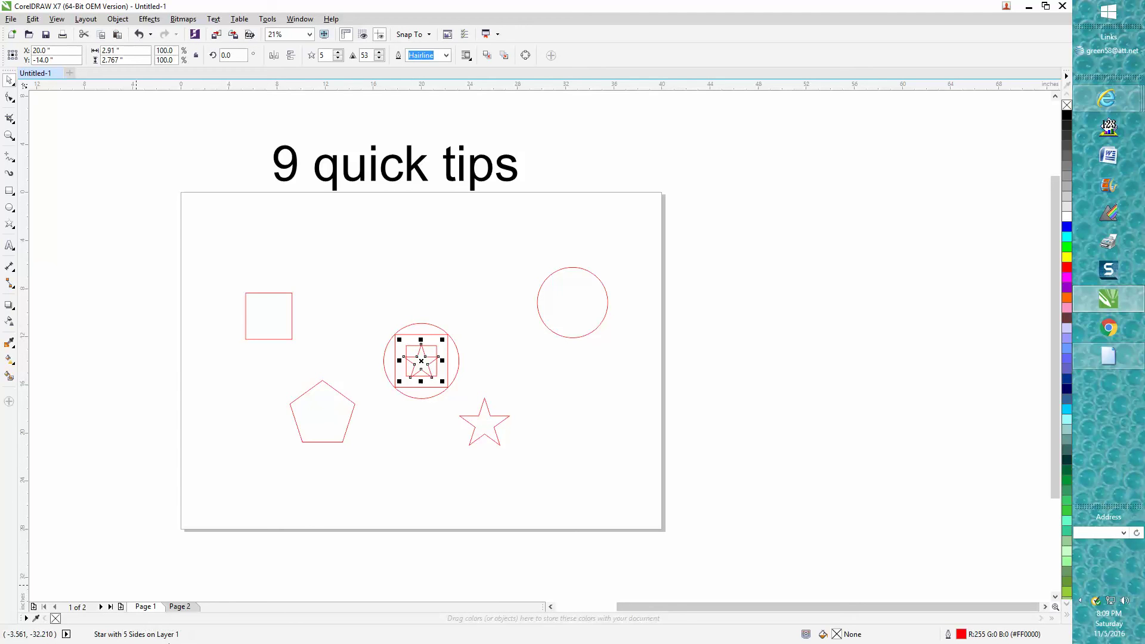
click(408, 376)
key(Escape)
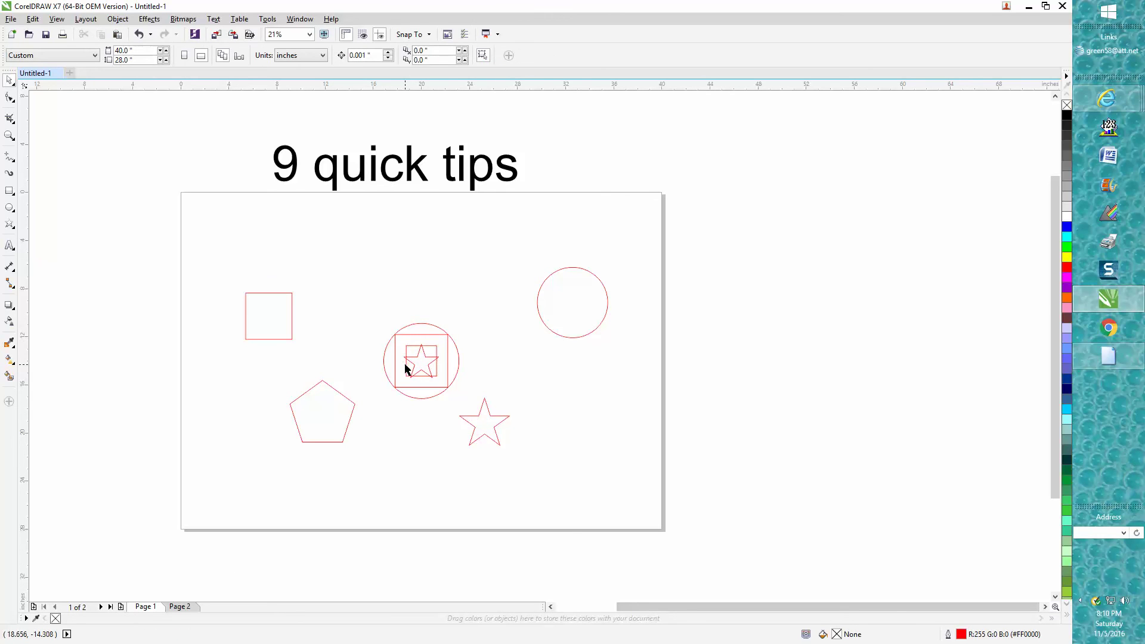
click(407, 370)
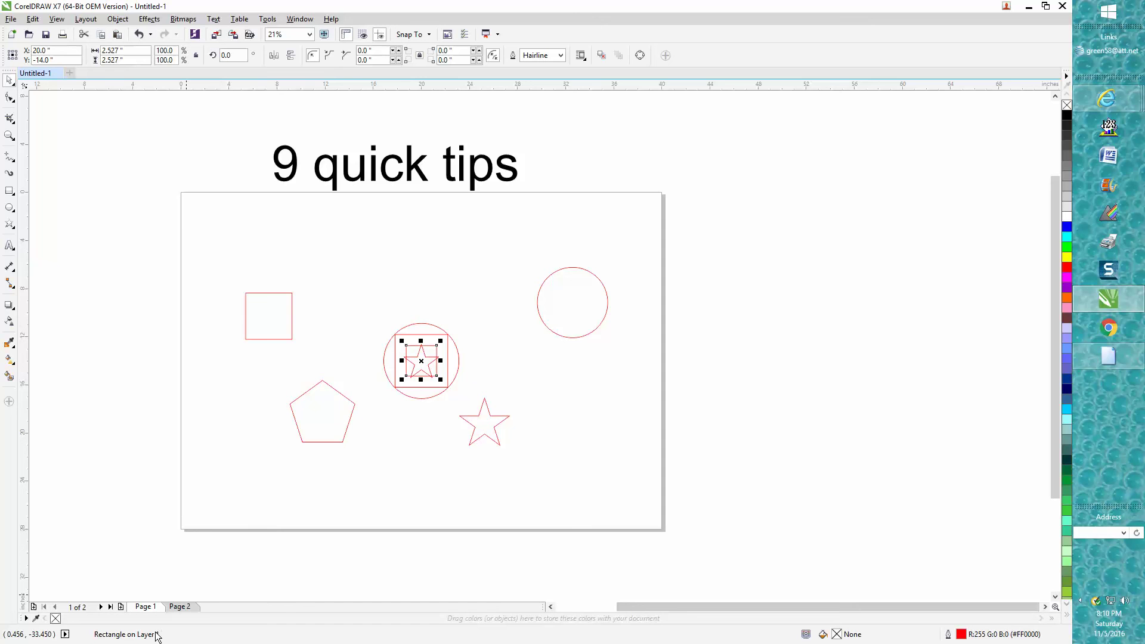